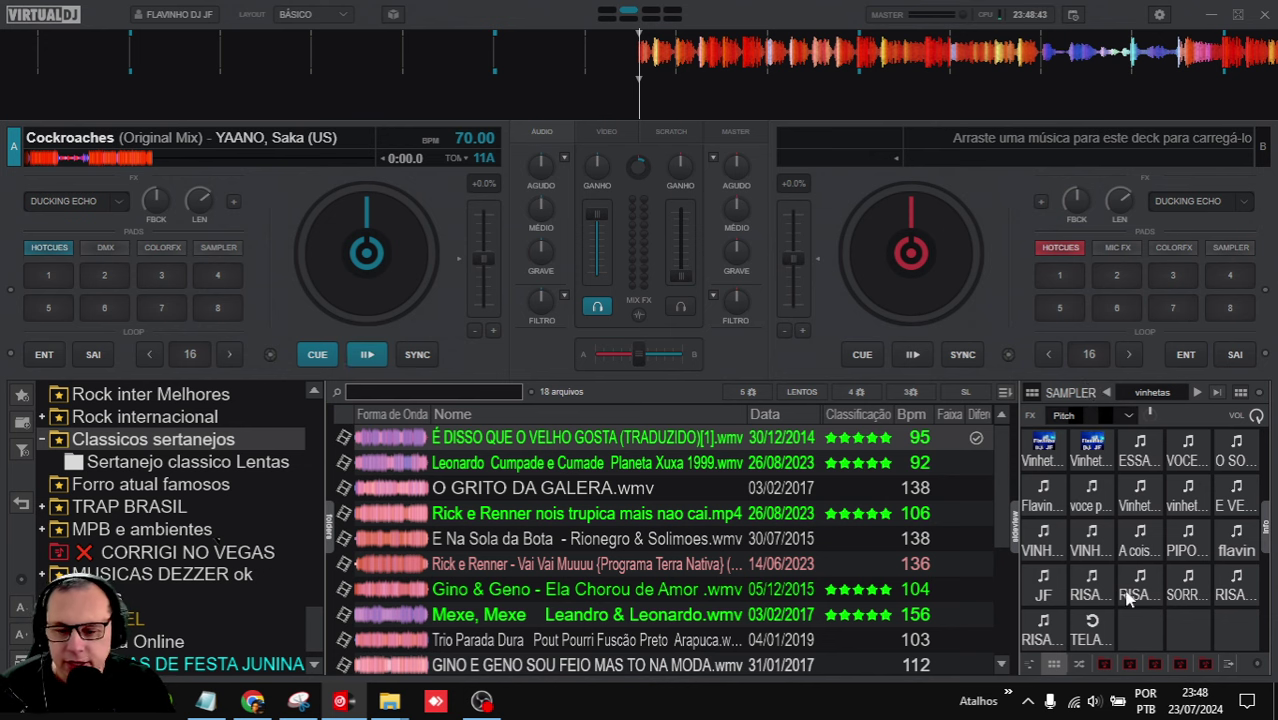
- Hide the sampler's effects controls and show them again
click(1260, 397)
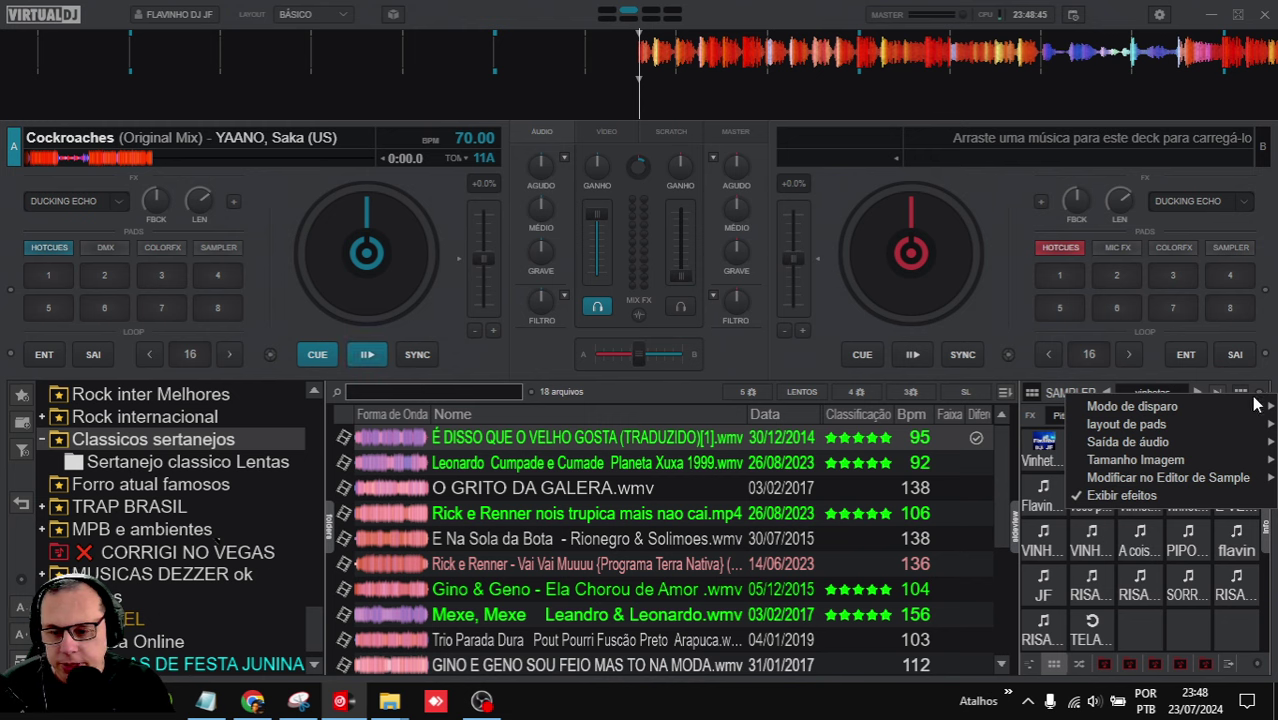
click(1138, 497)
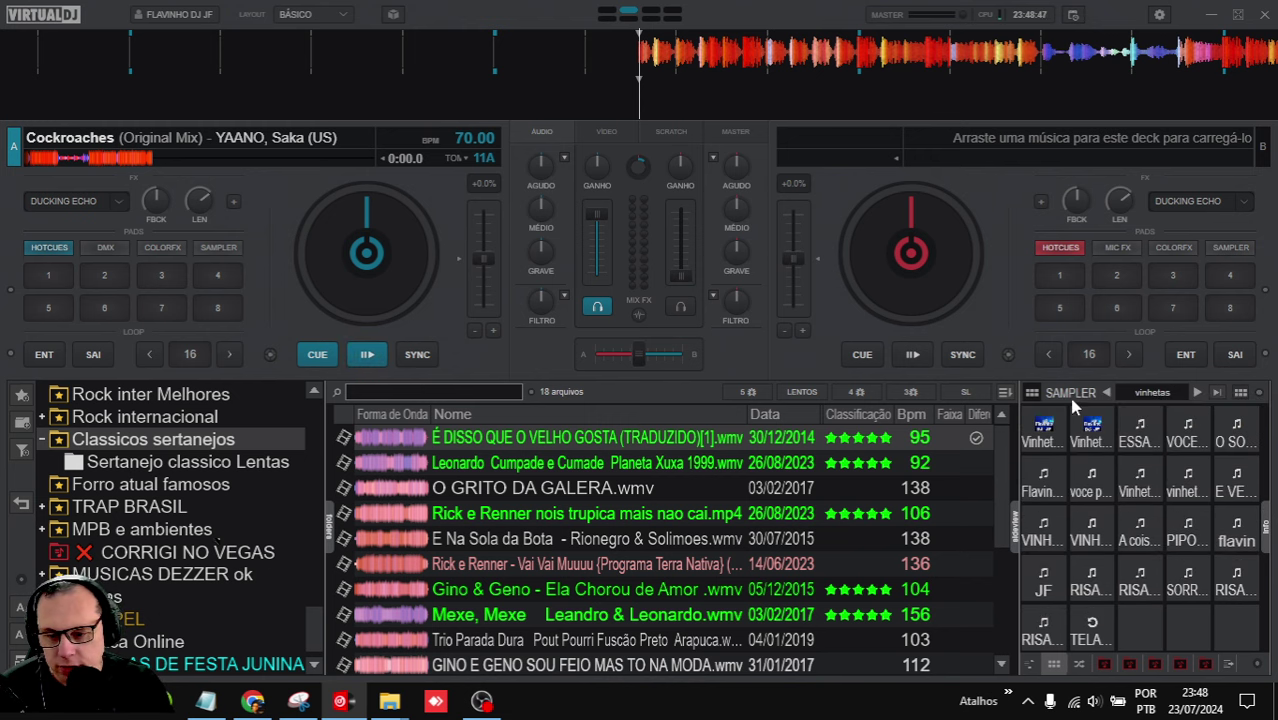
click(1259, 395)
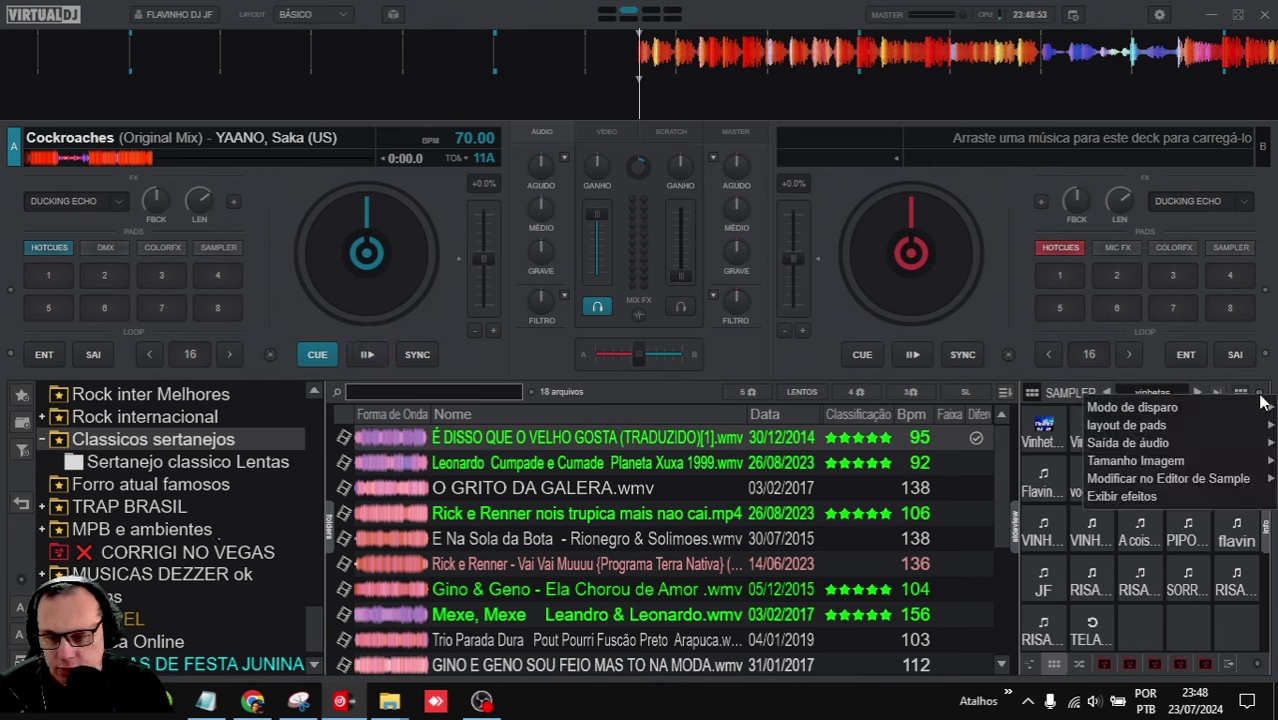
click(1143, 496)
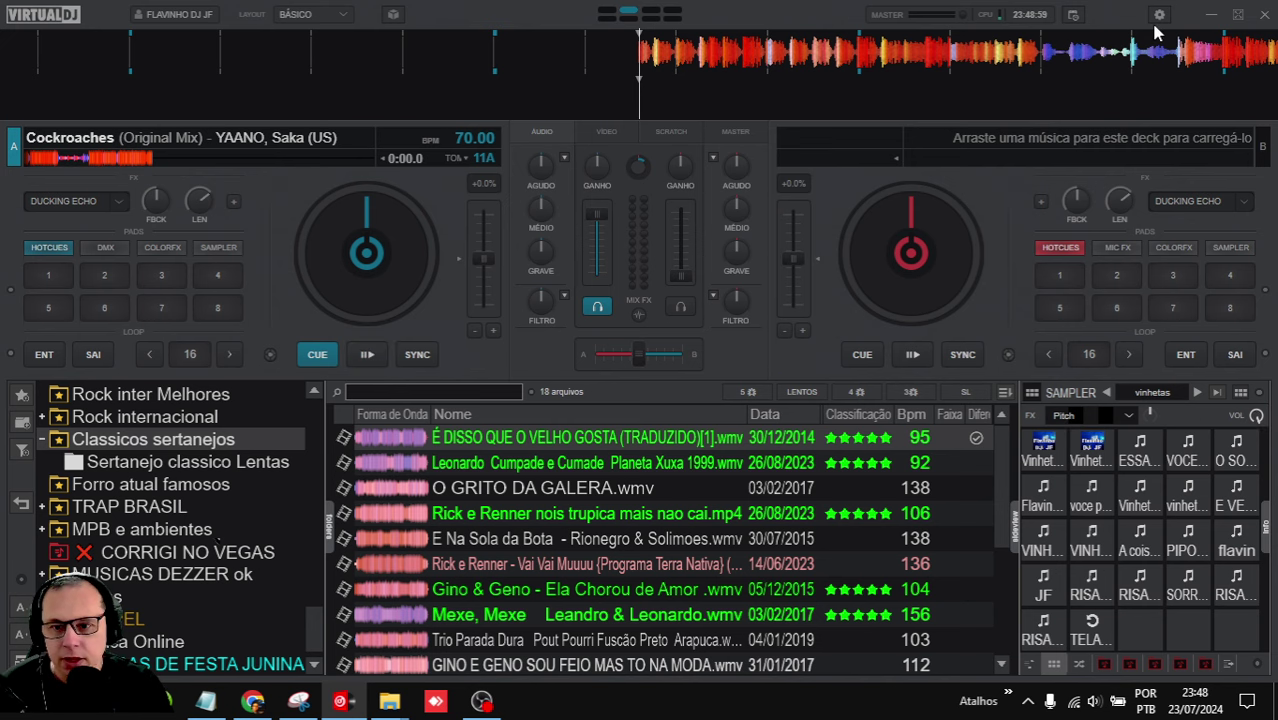
click(481, 700)
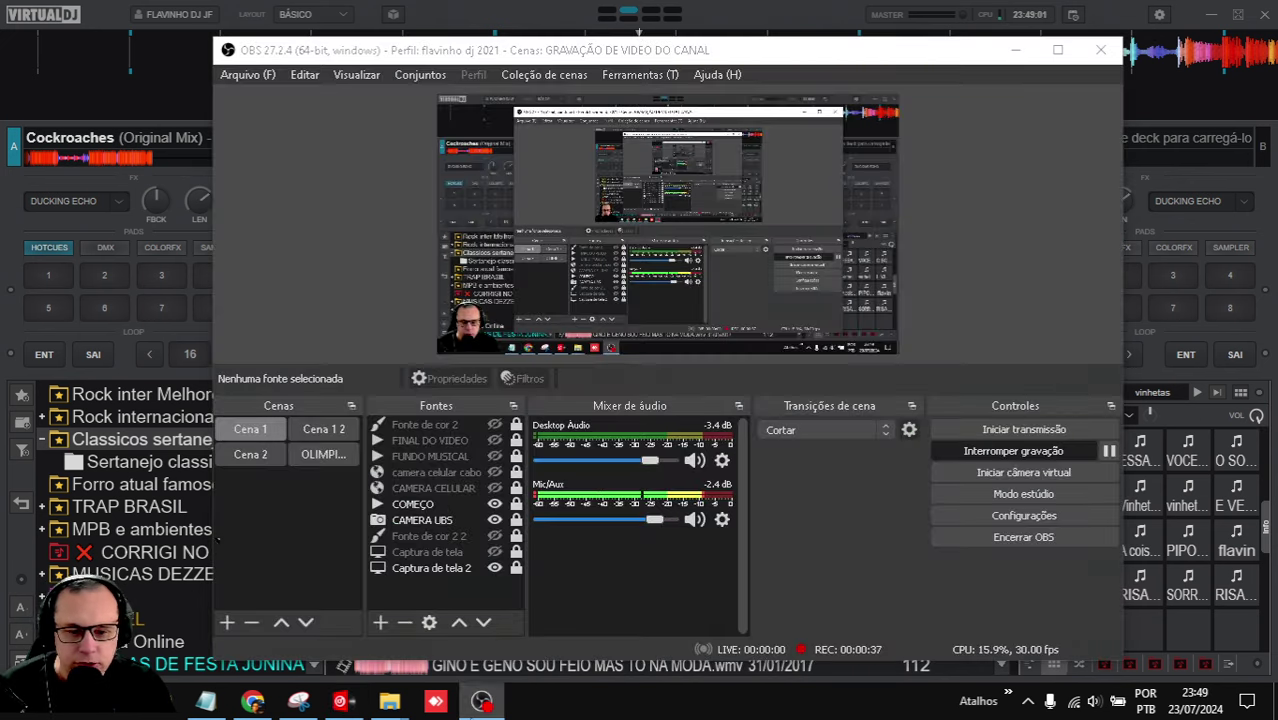
click(1015, 49)
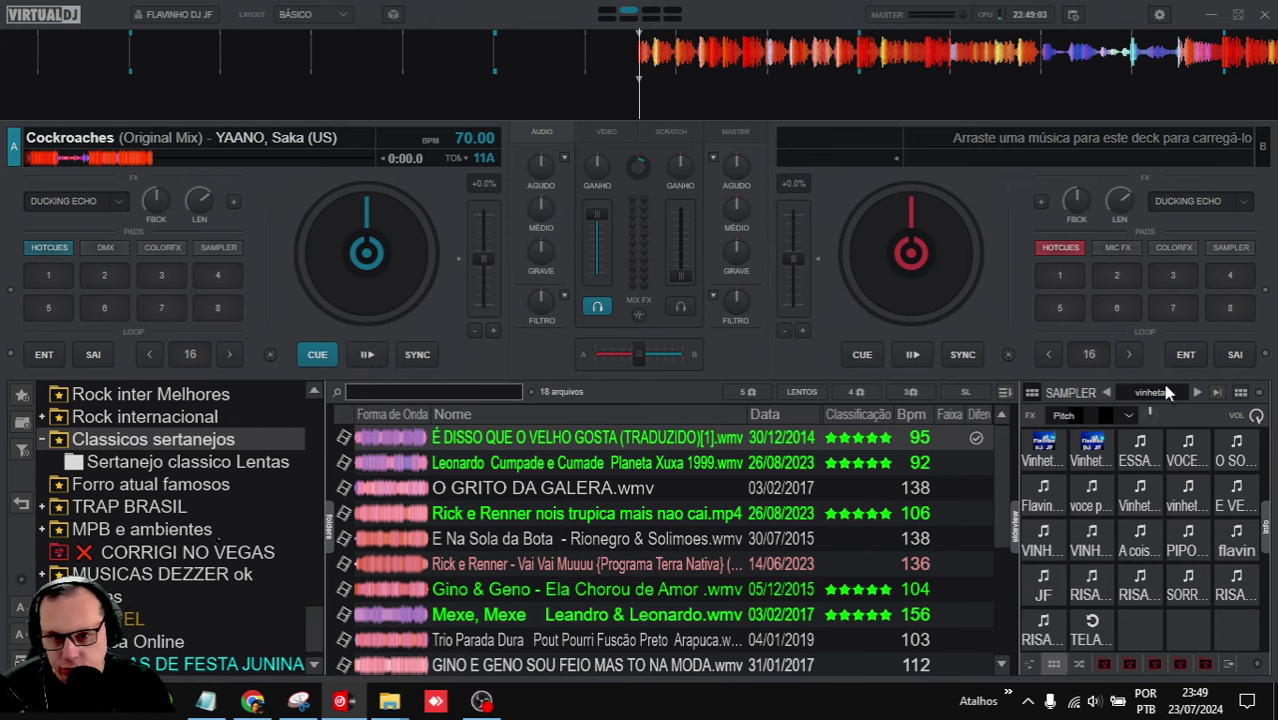
- Open the advanced editor for the keyboard mapping in the controller settings
click(1159, 15)
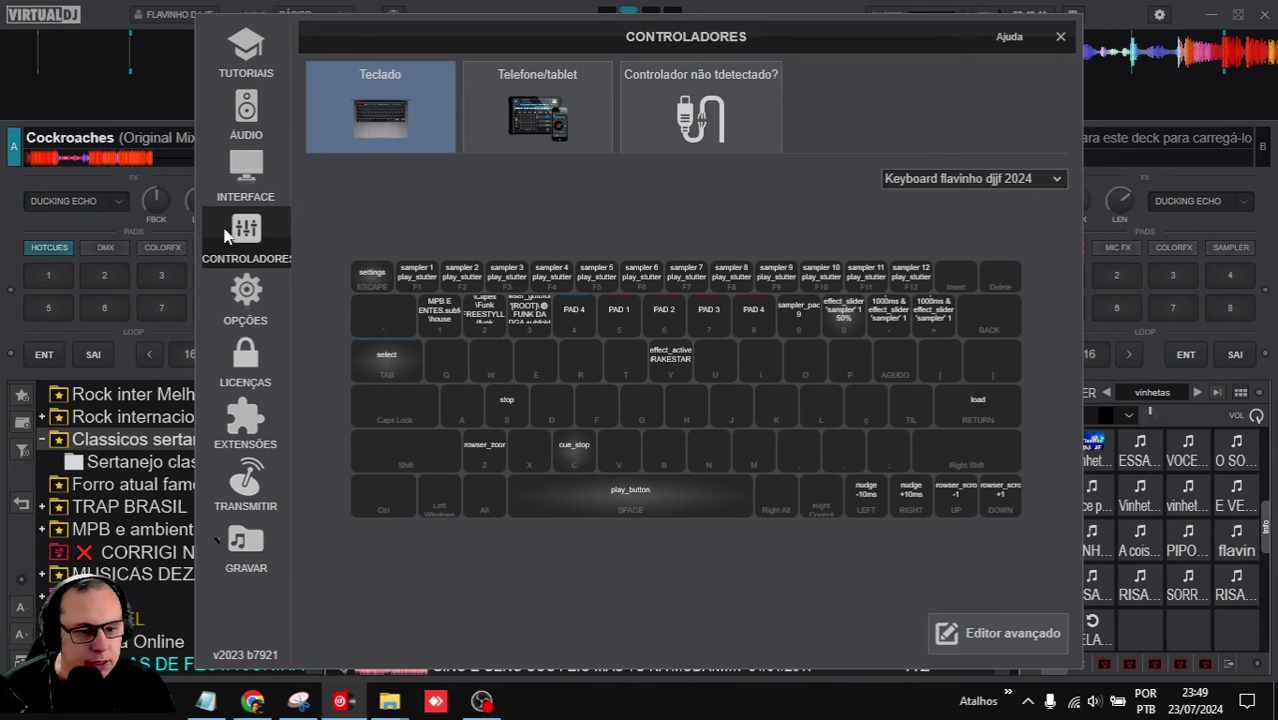
click(985, 632)
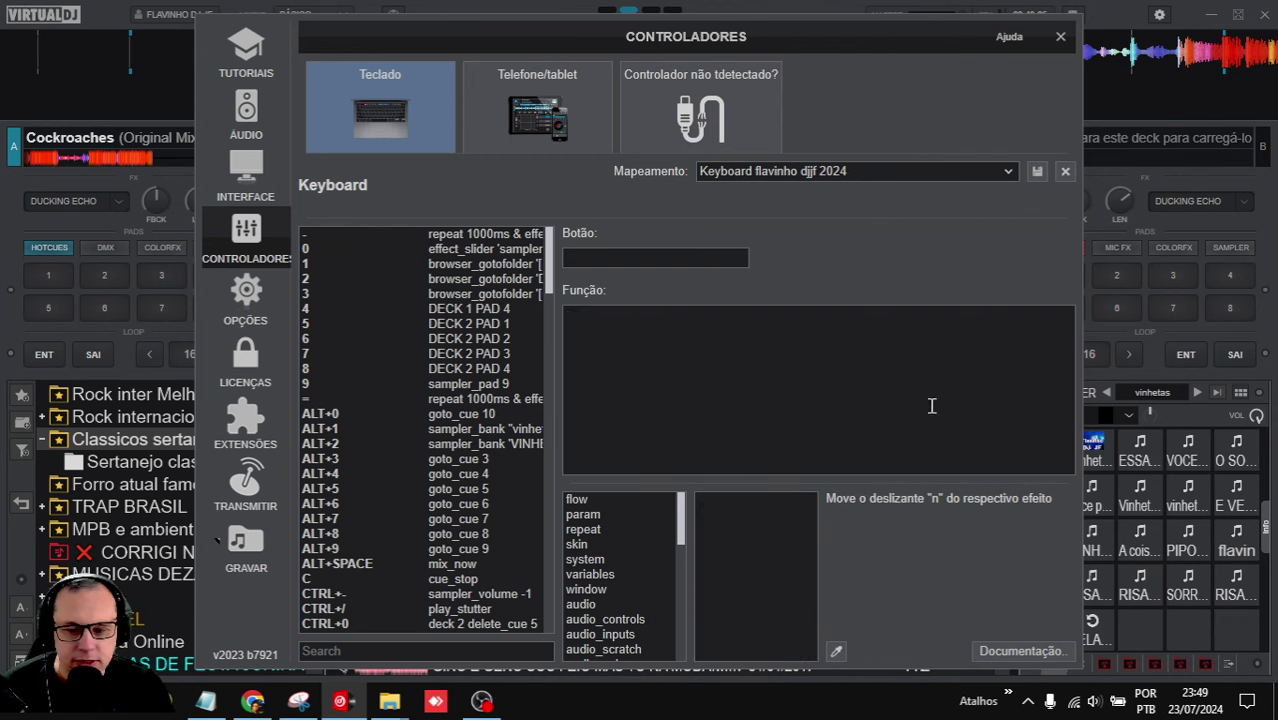
click(400, 107)
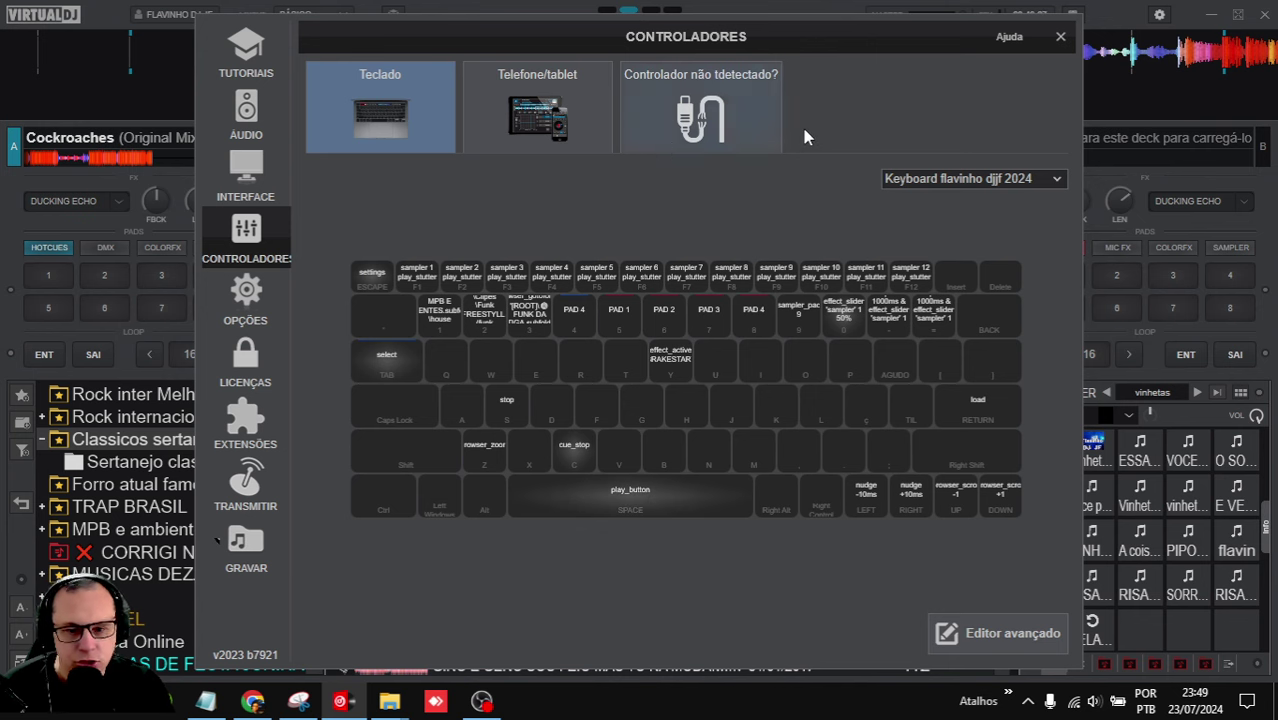
click(1022, 641)
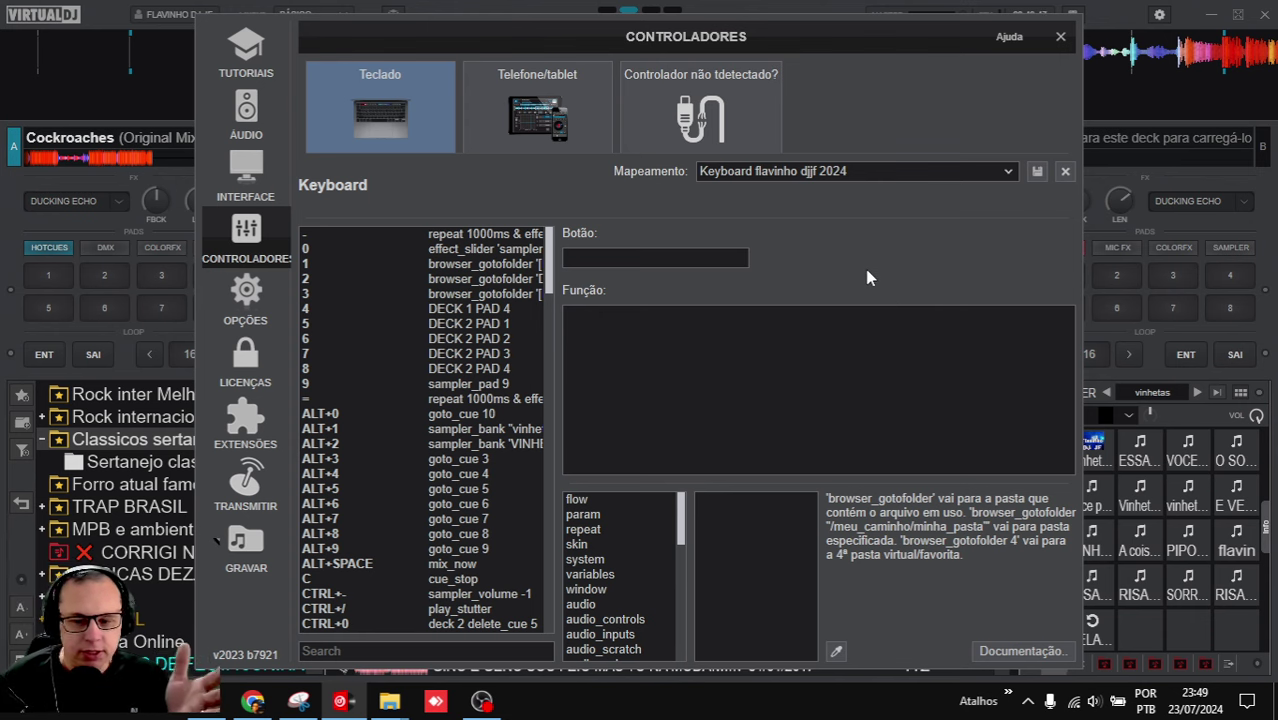
- Map the G key to sampler_volume_master by picking the function from the sampler's volume knob
key(1)
click(605, 259)
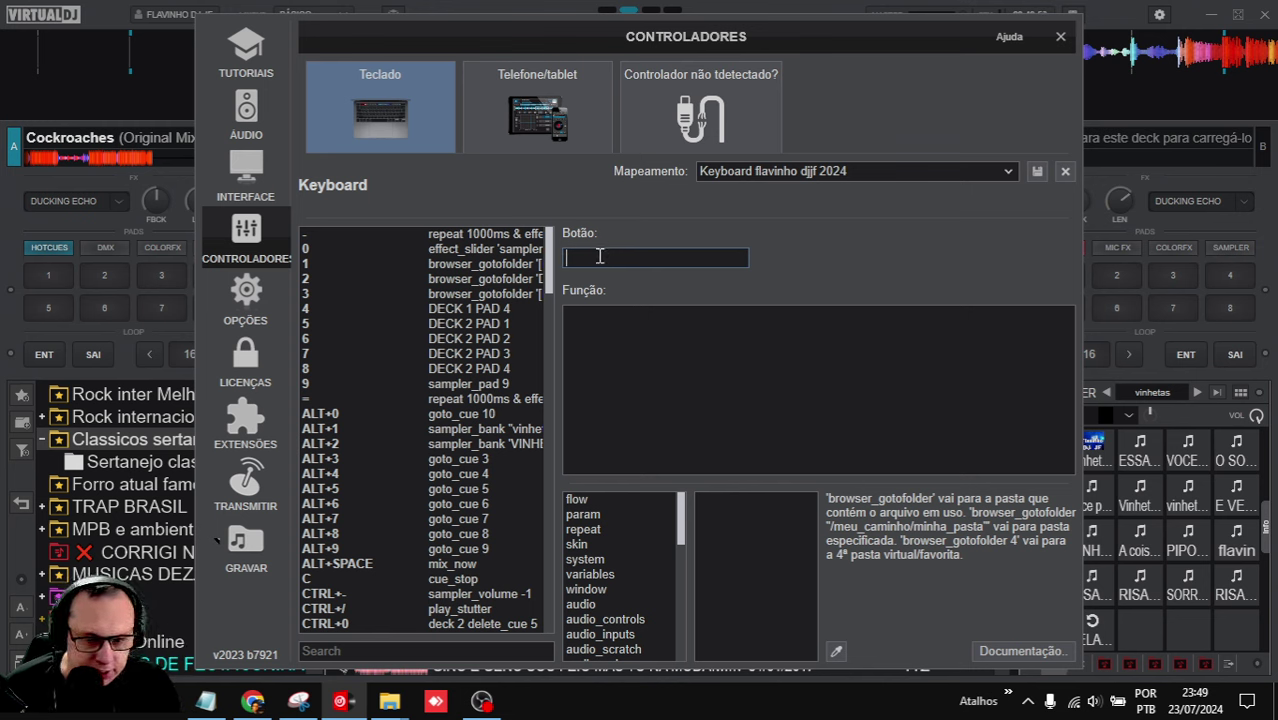
key(g)
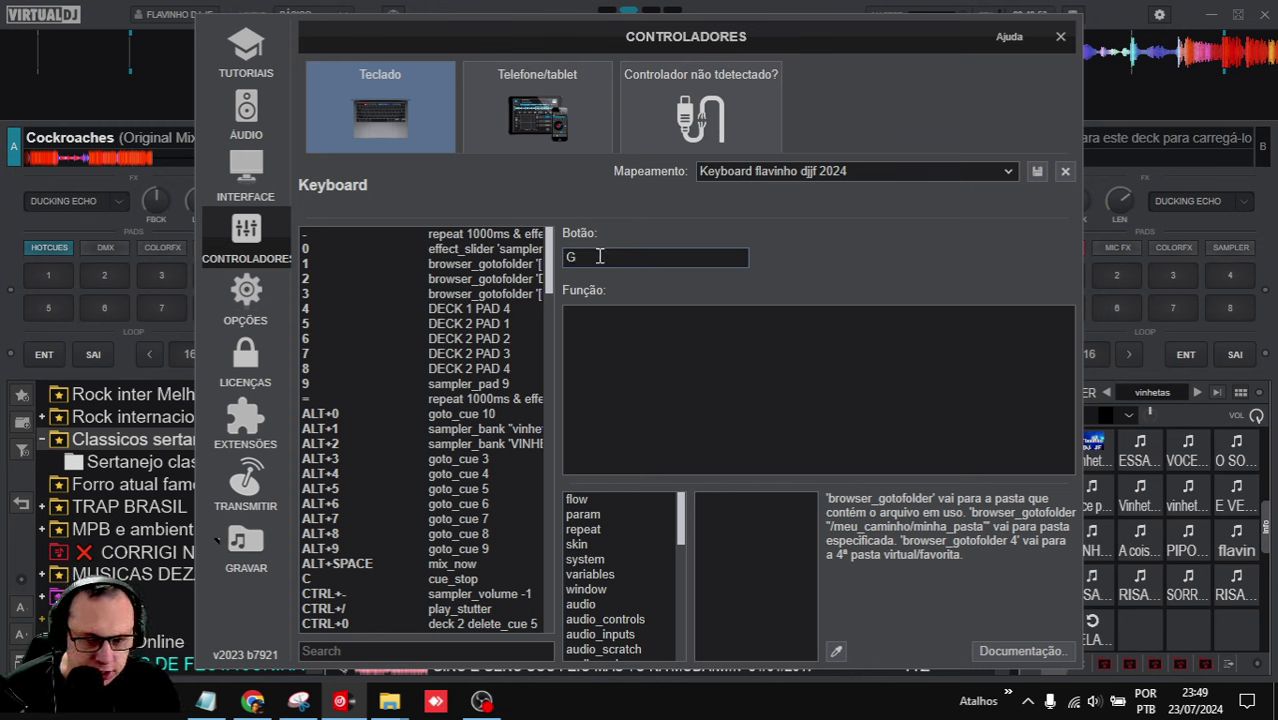
click(837, 653)
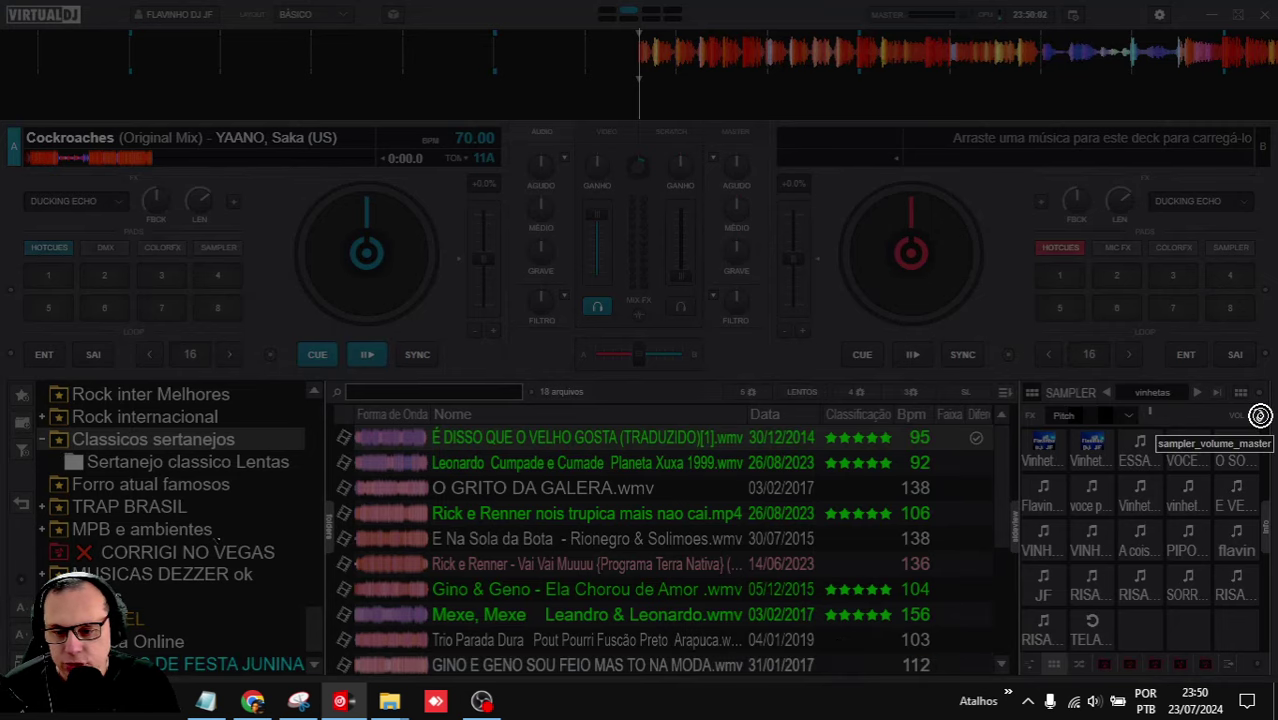
click(1261, 416)
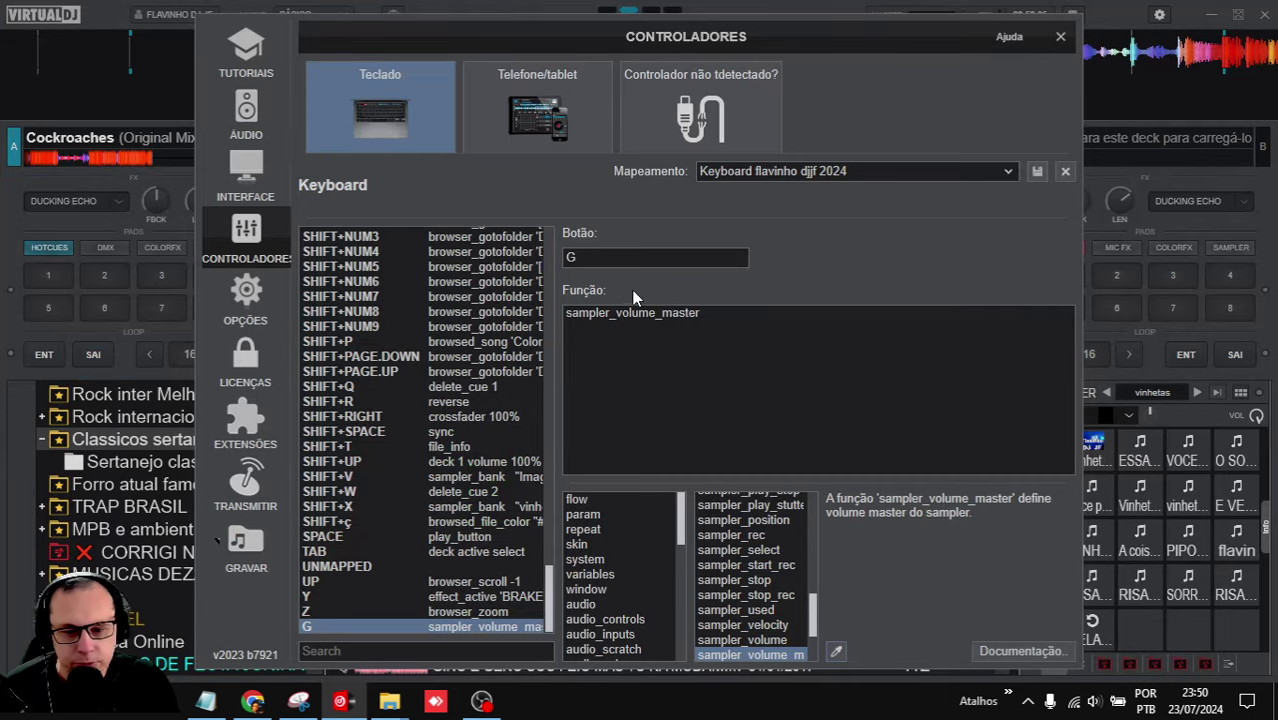
drag(703, 314, 565, 316)
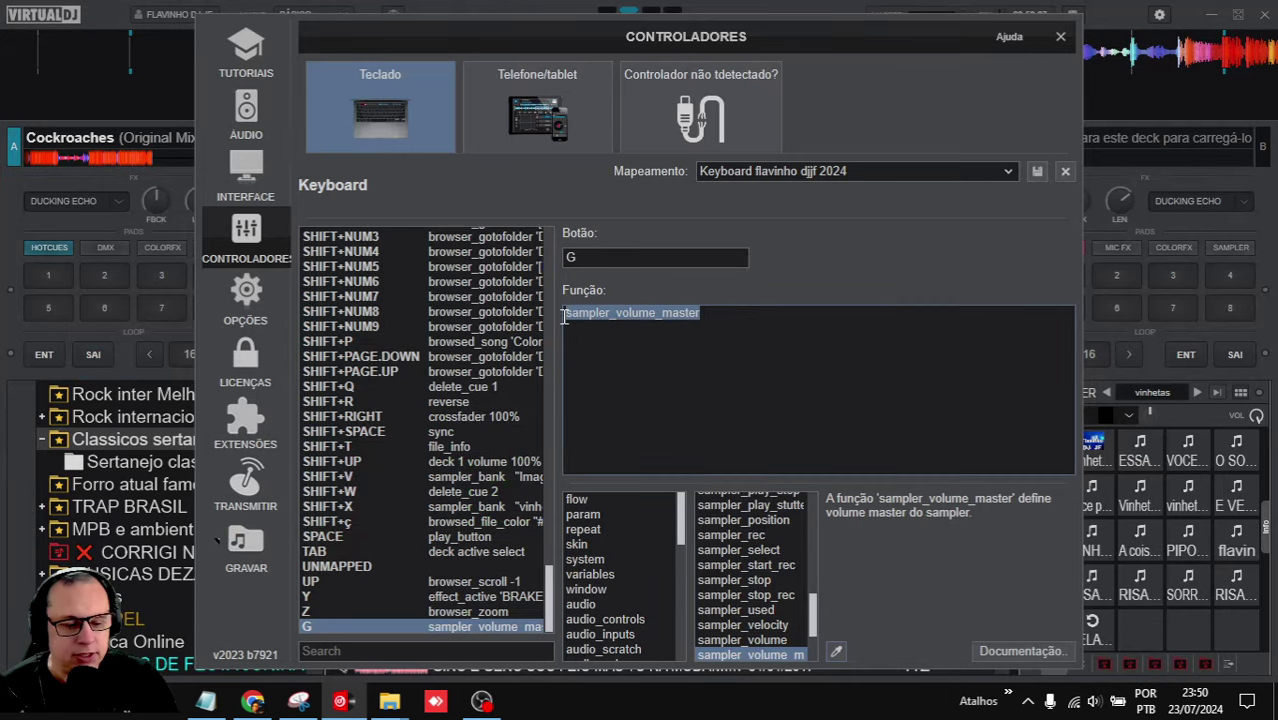
click(677, 314)
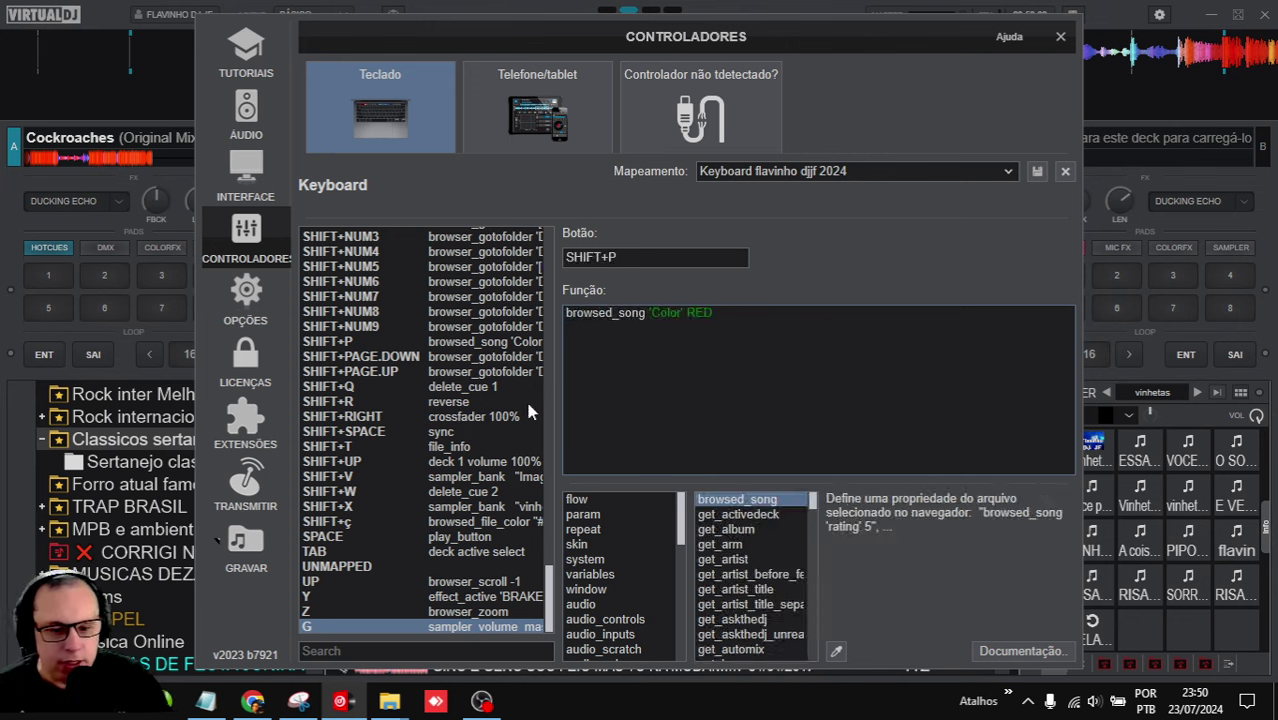
drag(722, 312, 560, 315)
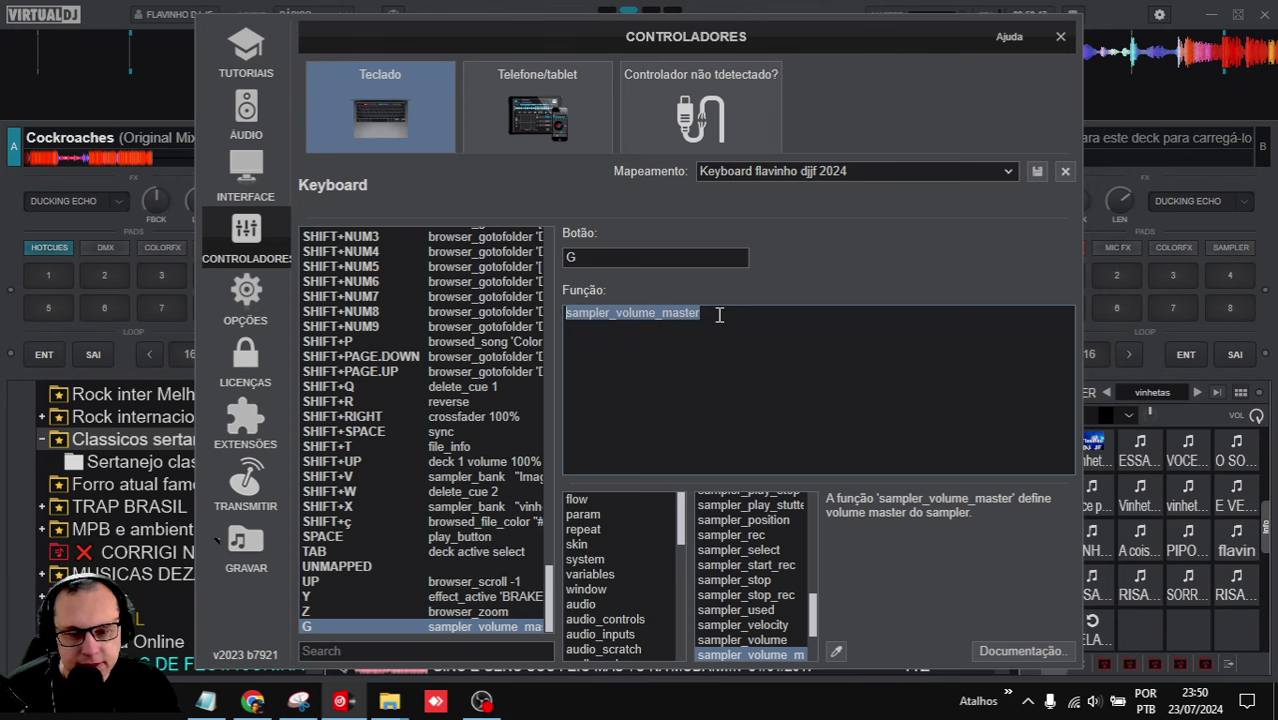
click(566, 313)
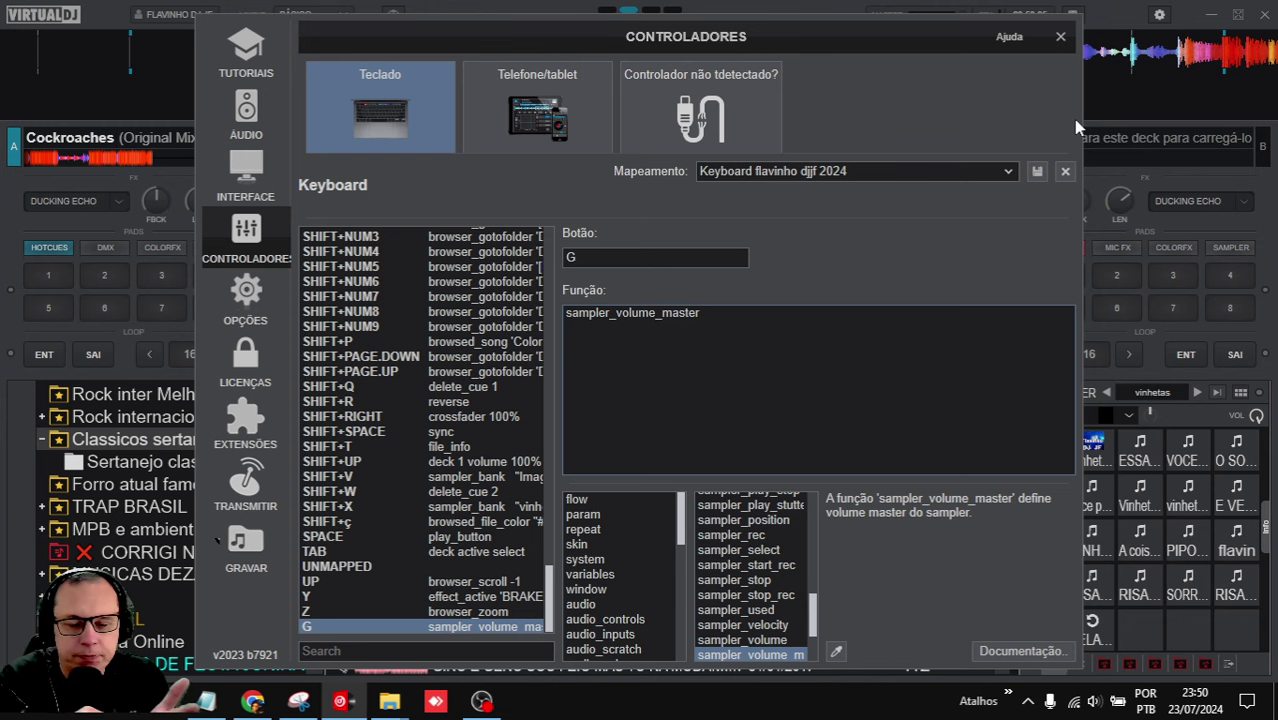
click(483, 702)
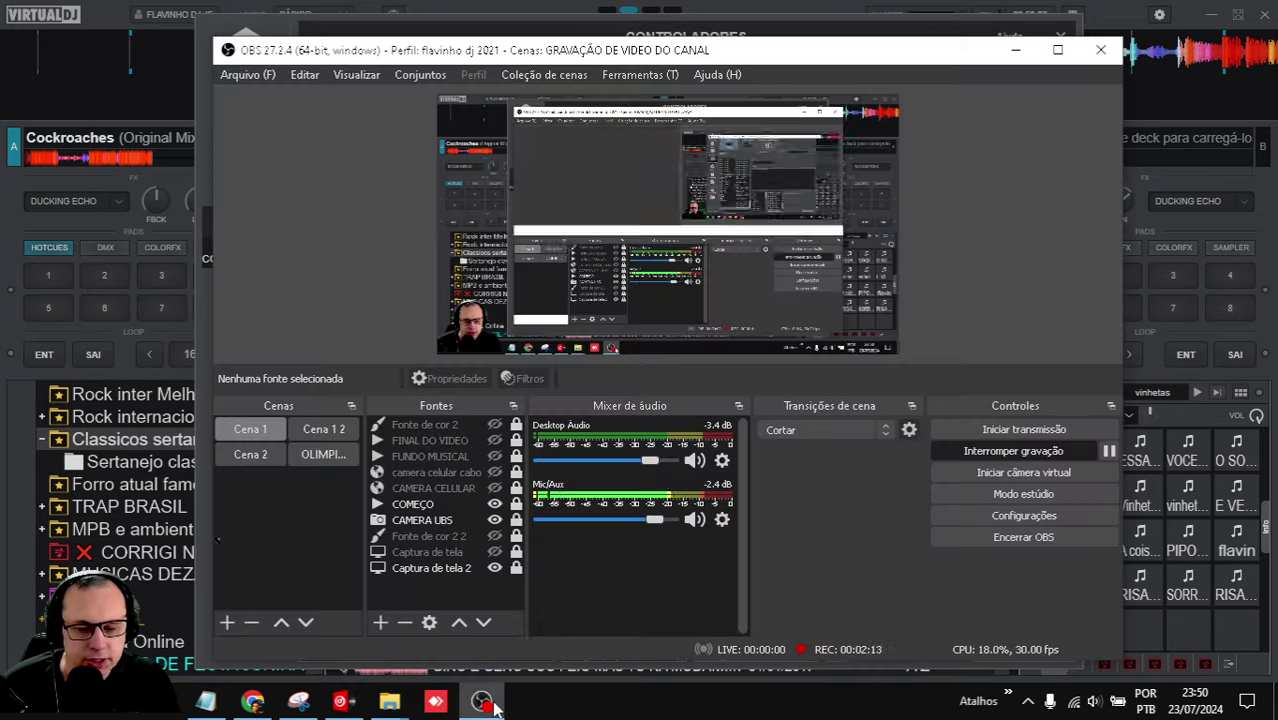
click(487, 703)
click(484, 702)
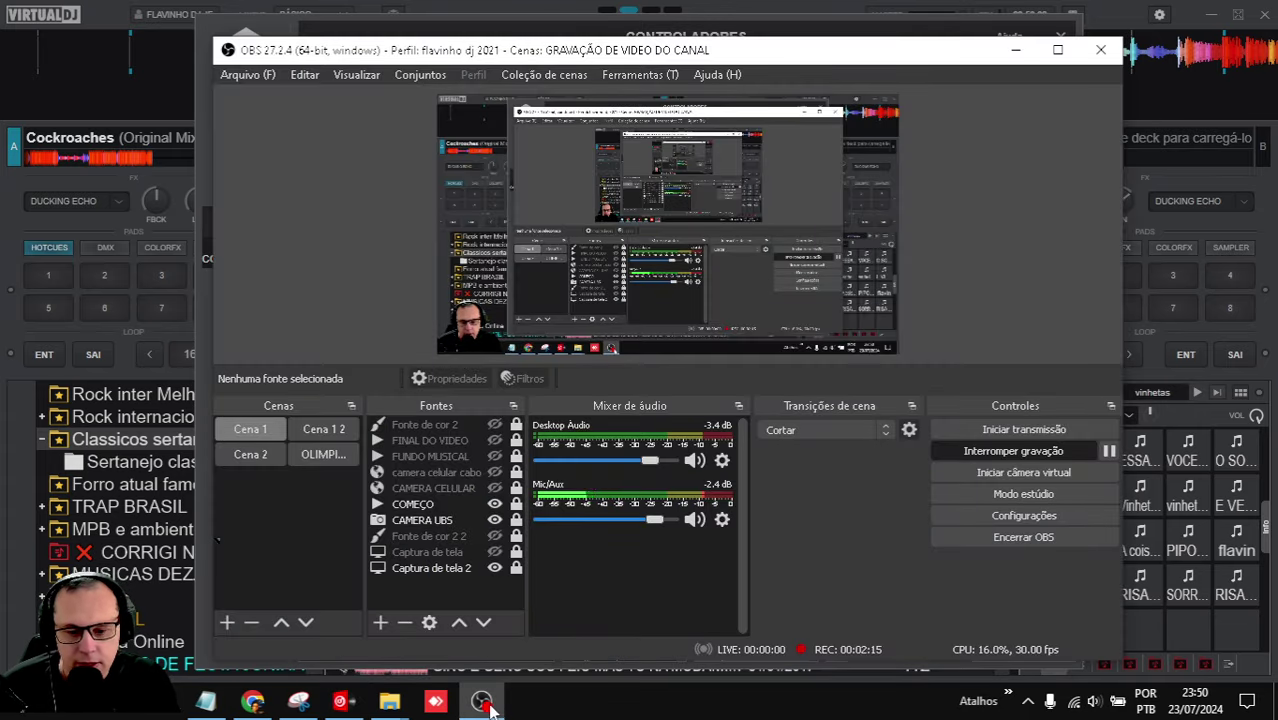
click(484, 702)
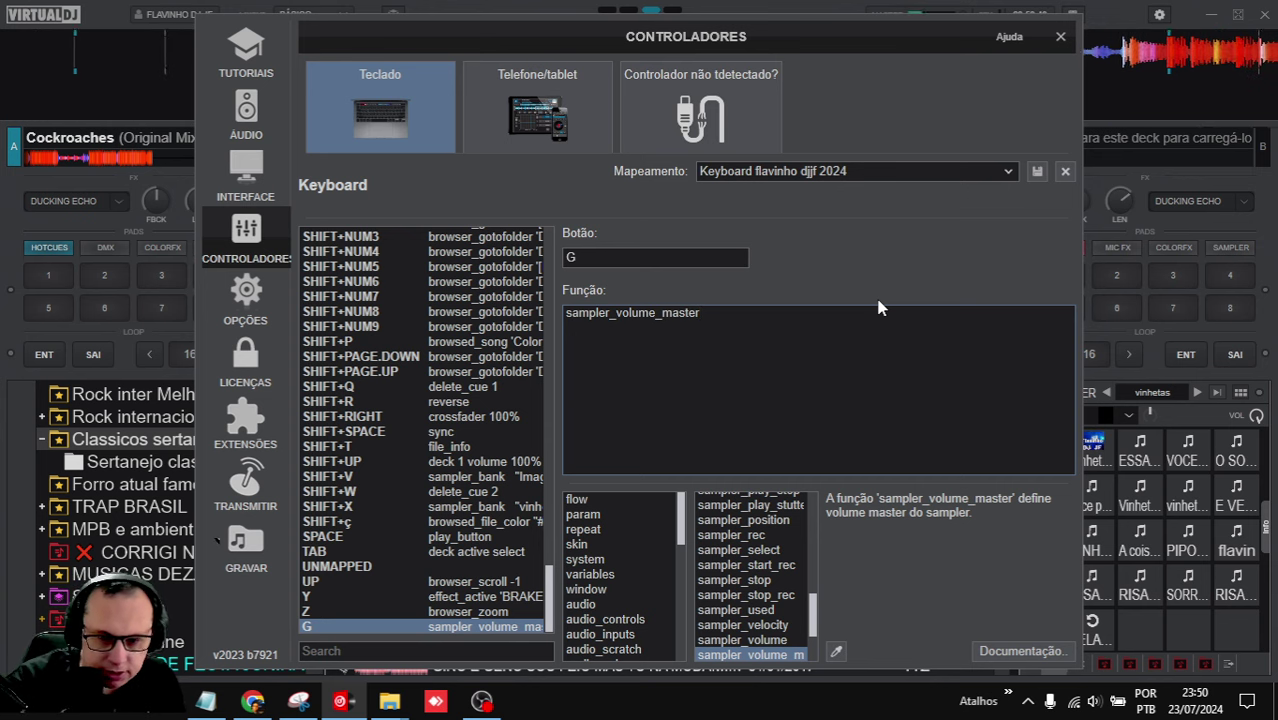
- Load the track "É DISSO QUE O VELHO GOSTA (TRADUZIDO)" onto deck A and minimise the video window
drag(286, 81, 554, 142)
click(316, 356)
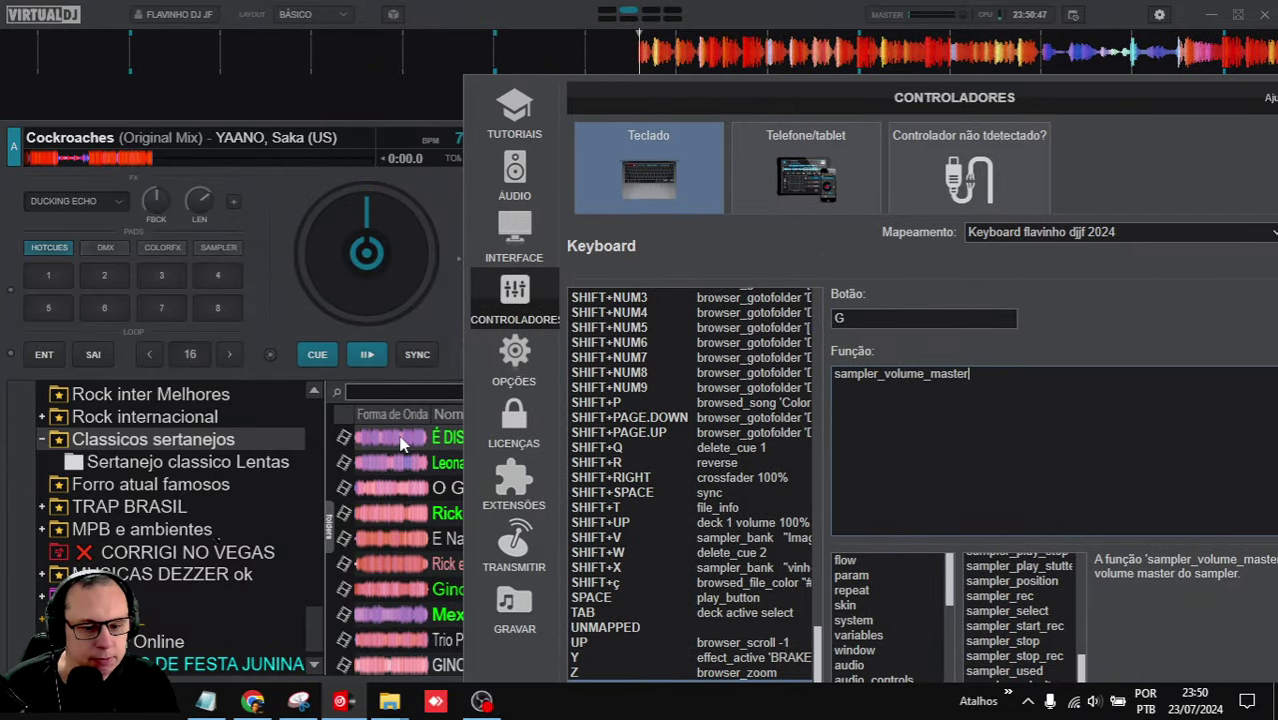
drag(400, 440, 337, 330)
right_click(868, 278)
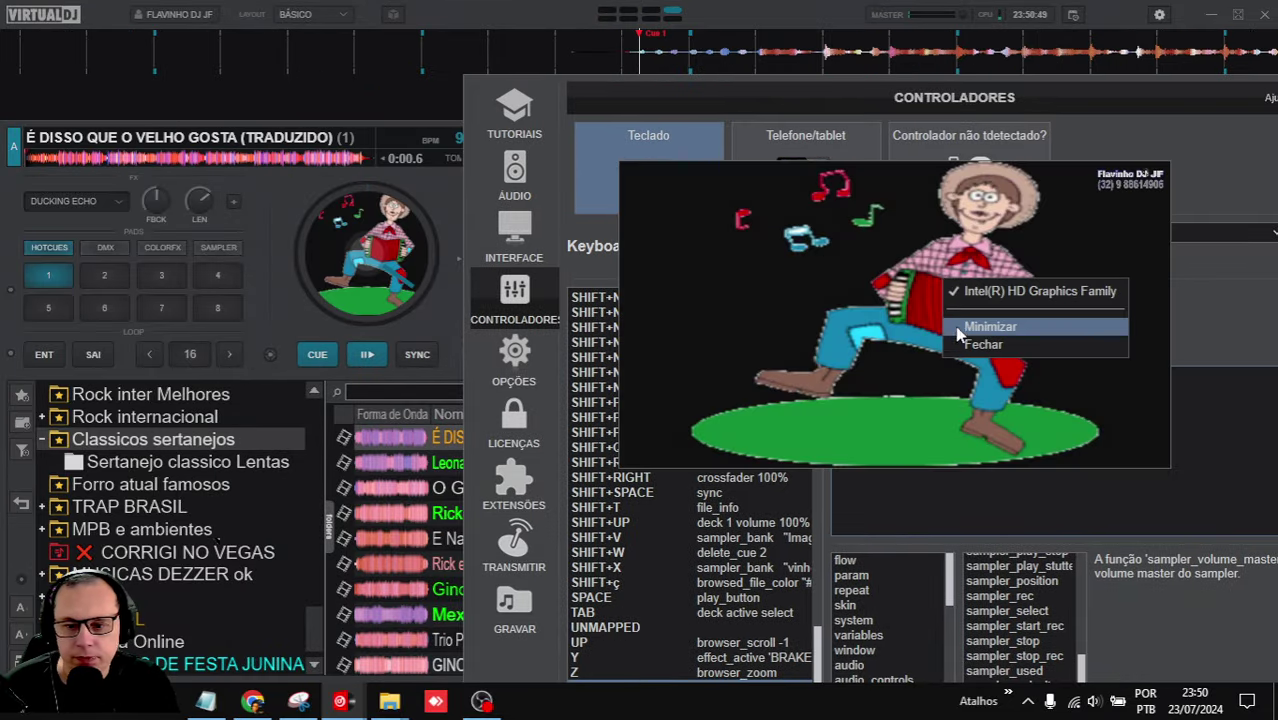
click(1110, 106)
- Set the G key's function to "sampler_volume_master +1" and copy the whole function text
drag(1110, 106, 658, 86)
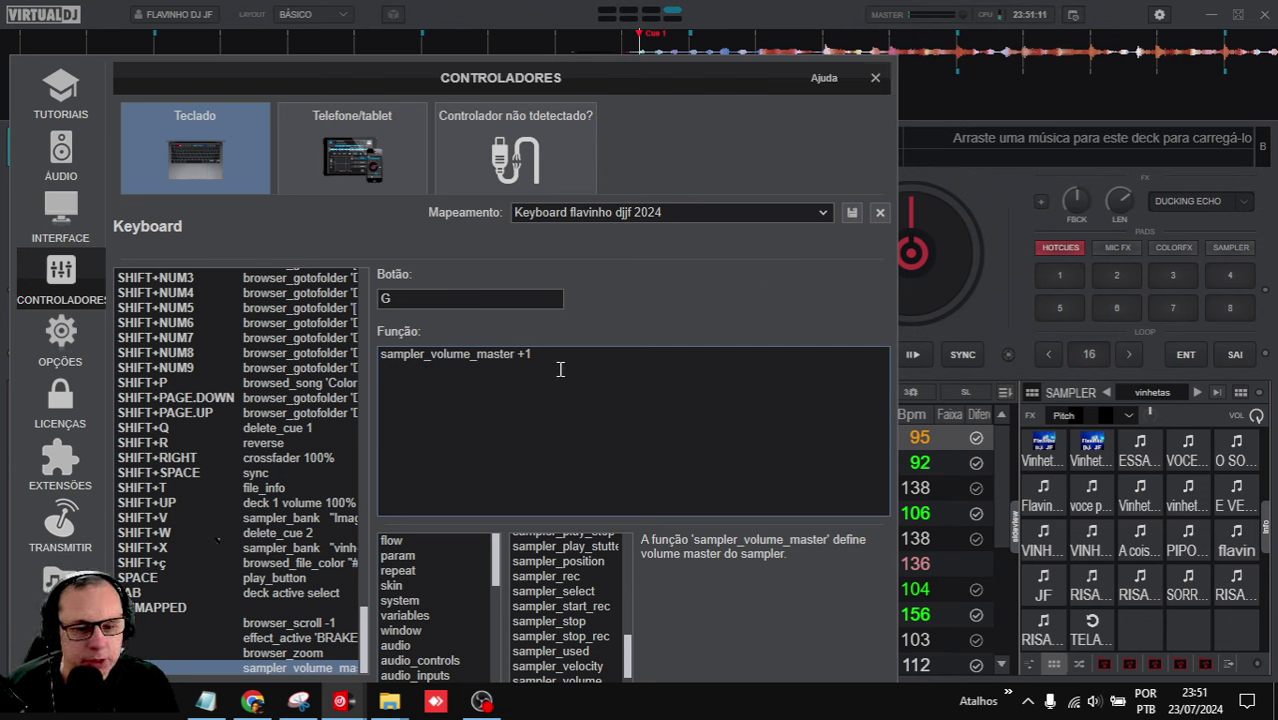
drag(566, 366, 343, 349)
click(340, 355)
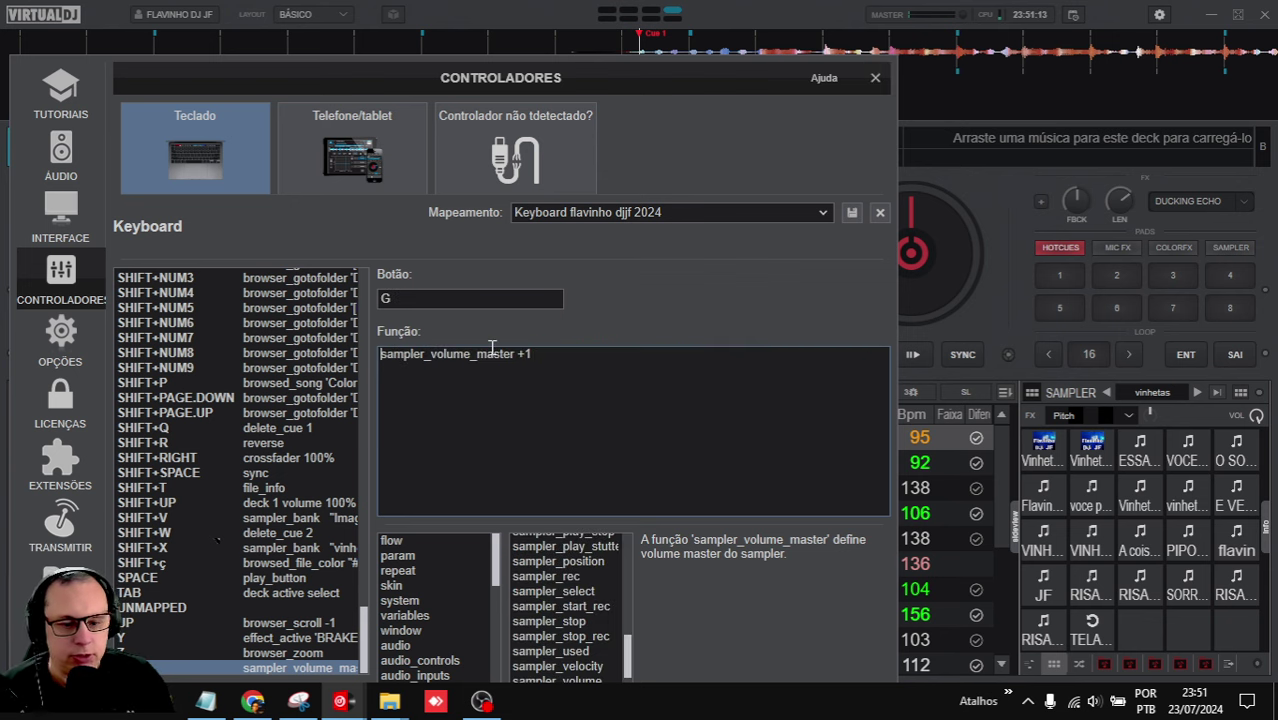
drag(543, 362, 390, 358)
key(ctrl+c)
right_click(397, 360)
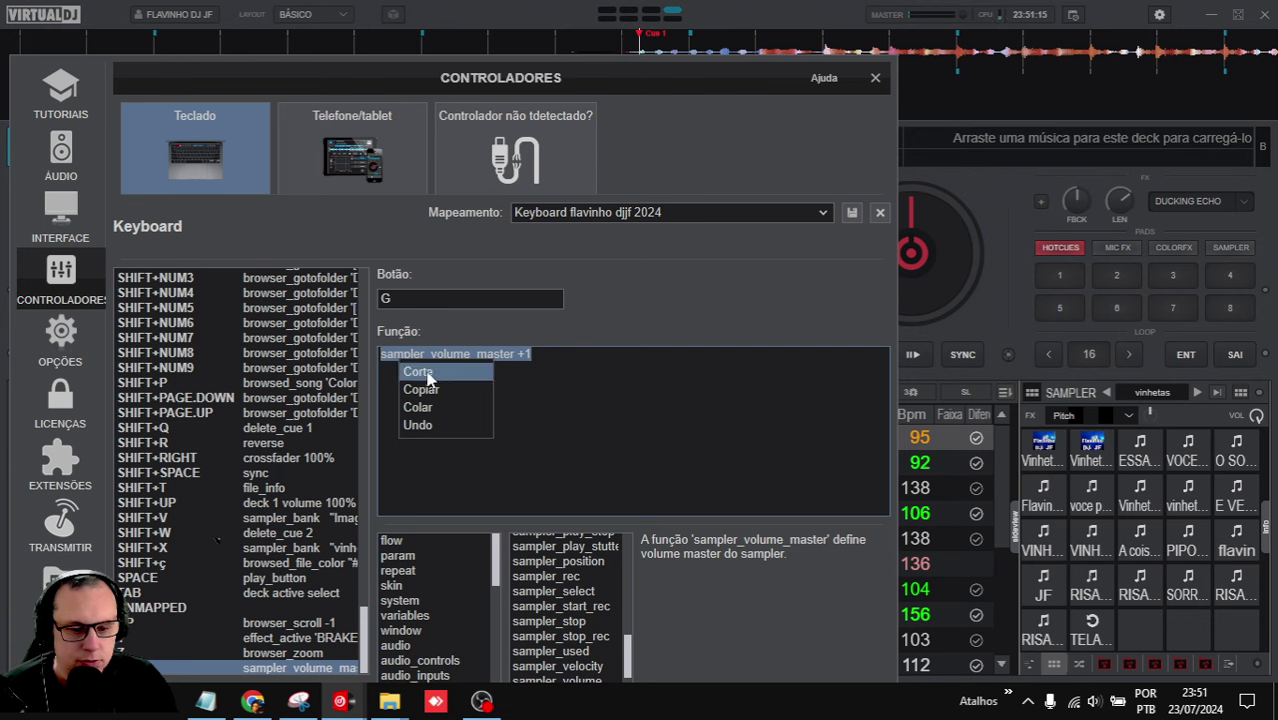
click(443, 388)
- Map the F key to "sampler_volume_master -1" by reusing the copied function, and close the settings
click(413, 298)
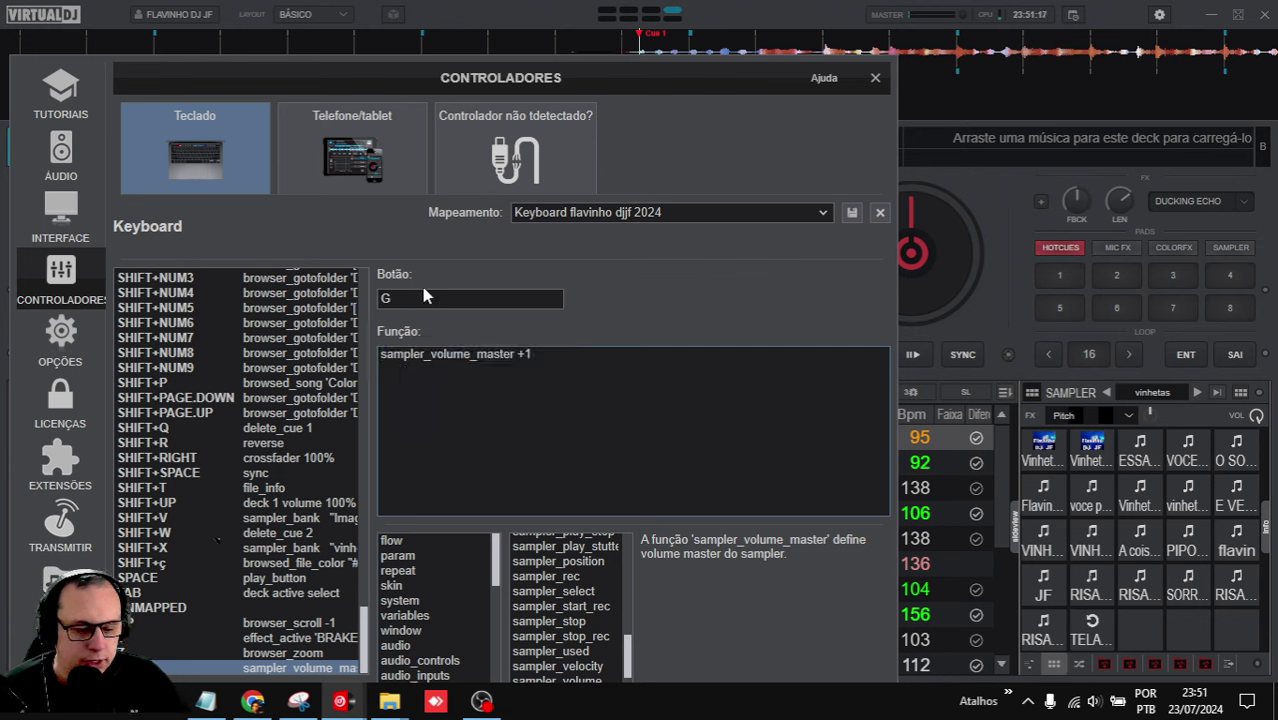
key(f)
click(425, 372)
key(ctrl+v)
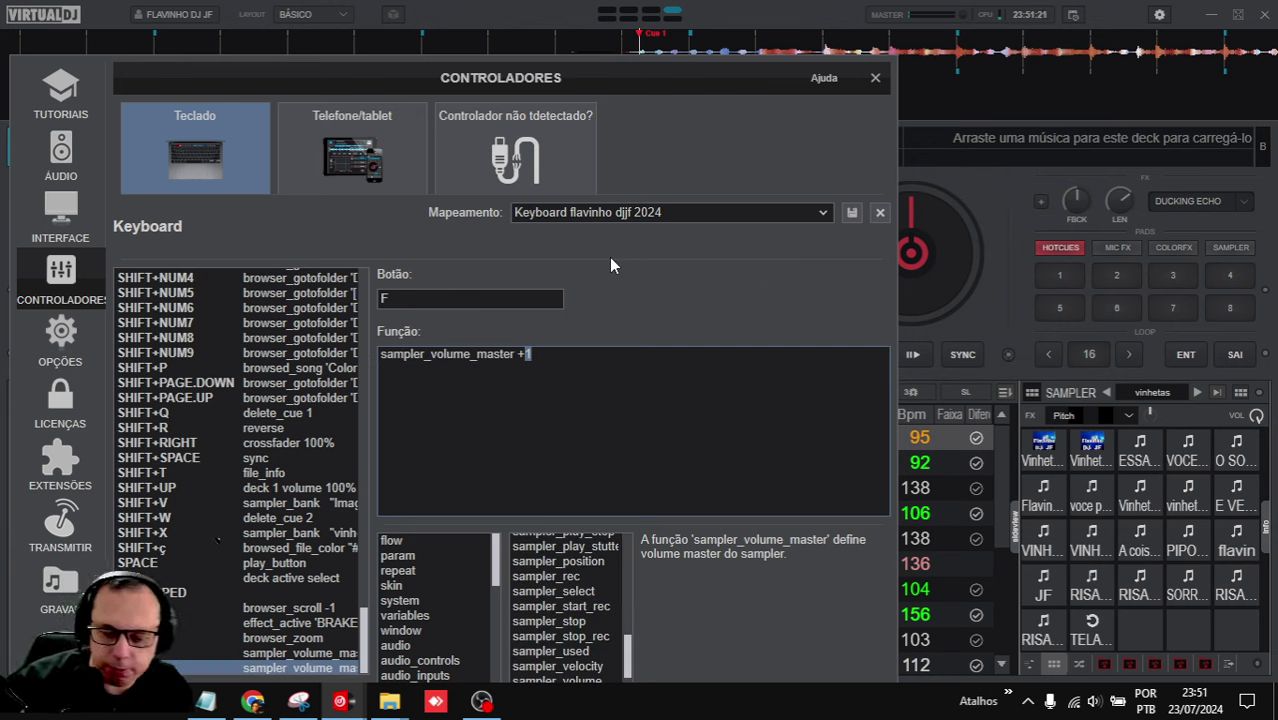
key(Left)
key(BackSpace)
text(-)
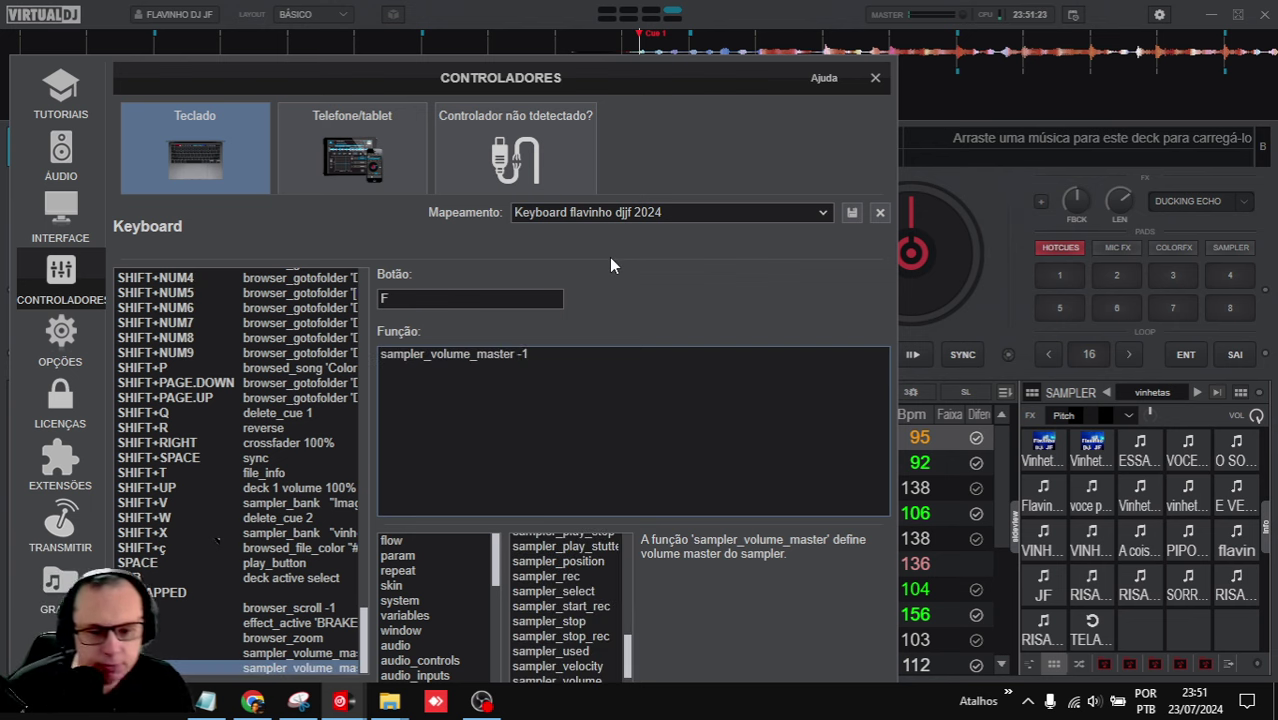
click(876, 86)
click(575, 392)
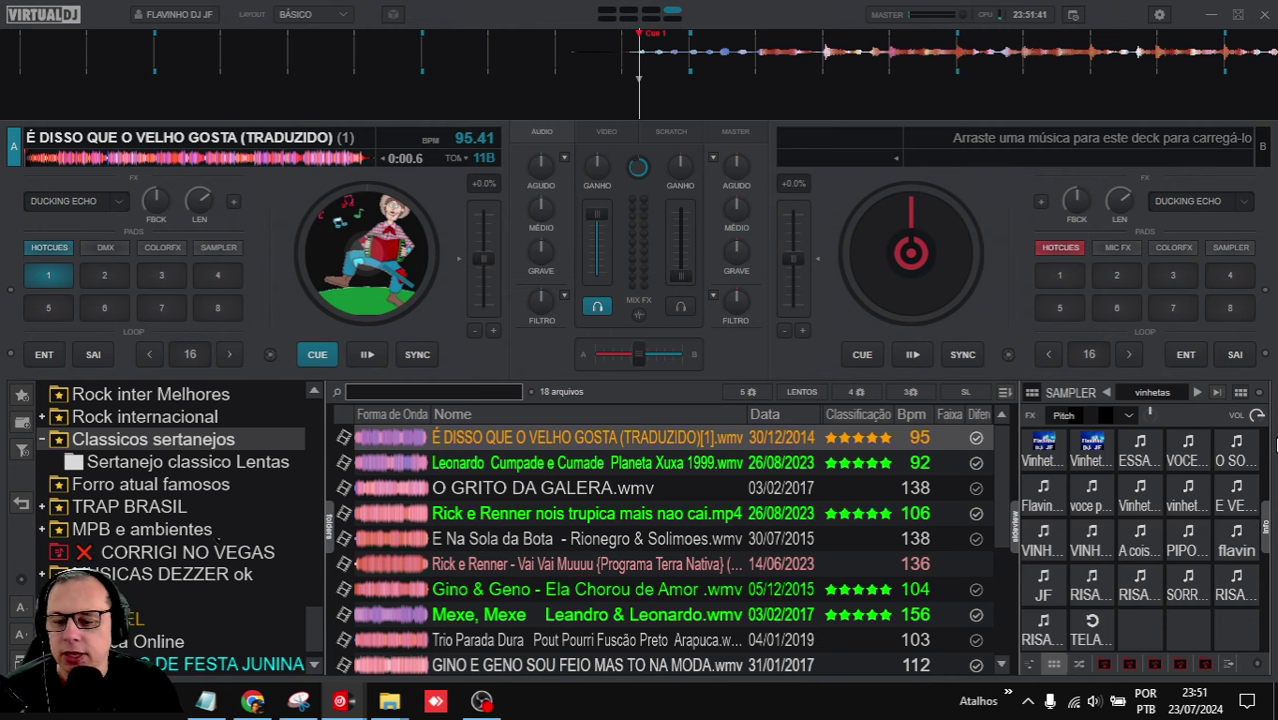
- Reopen the keyboard mapping's advanced editor and clear the function assigned to the F key
click(1160, 15)
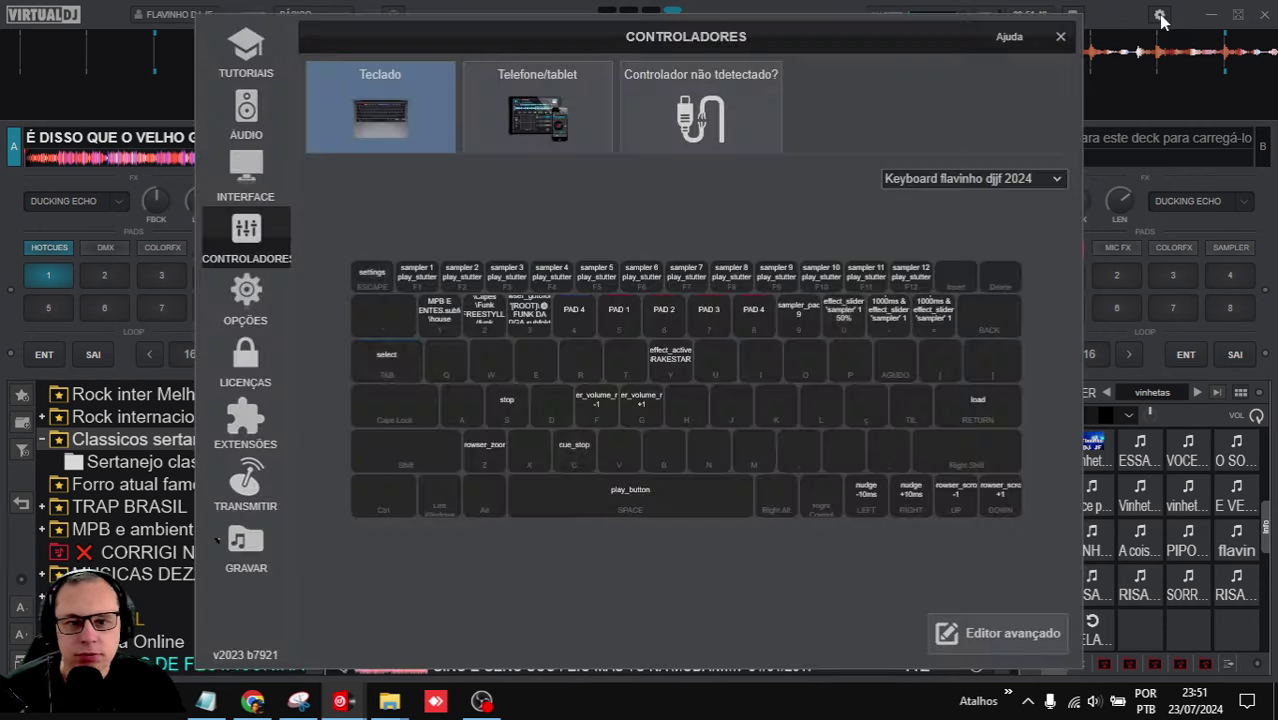
click(988, 630)
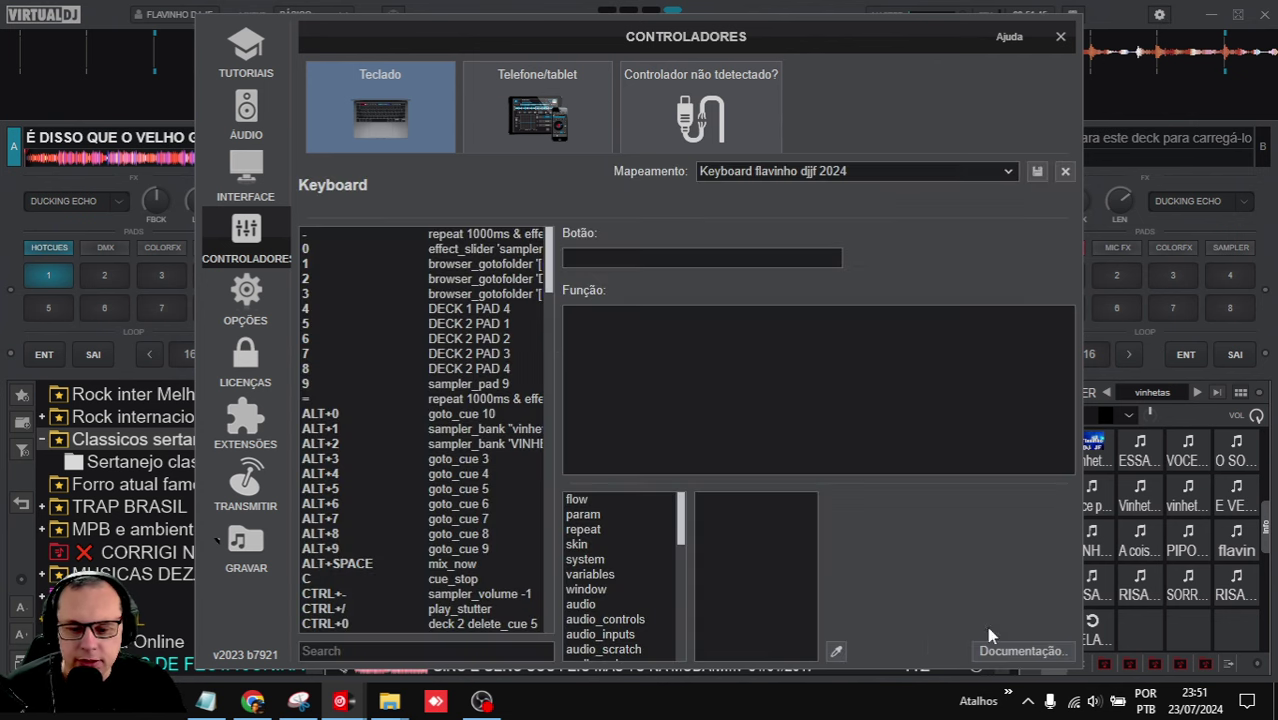
key(f)
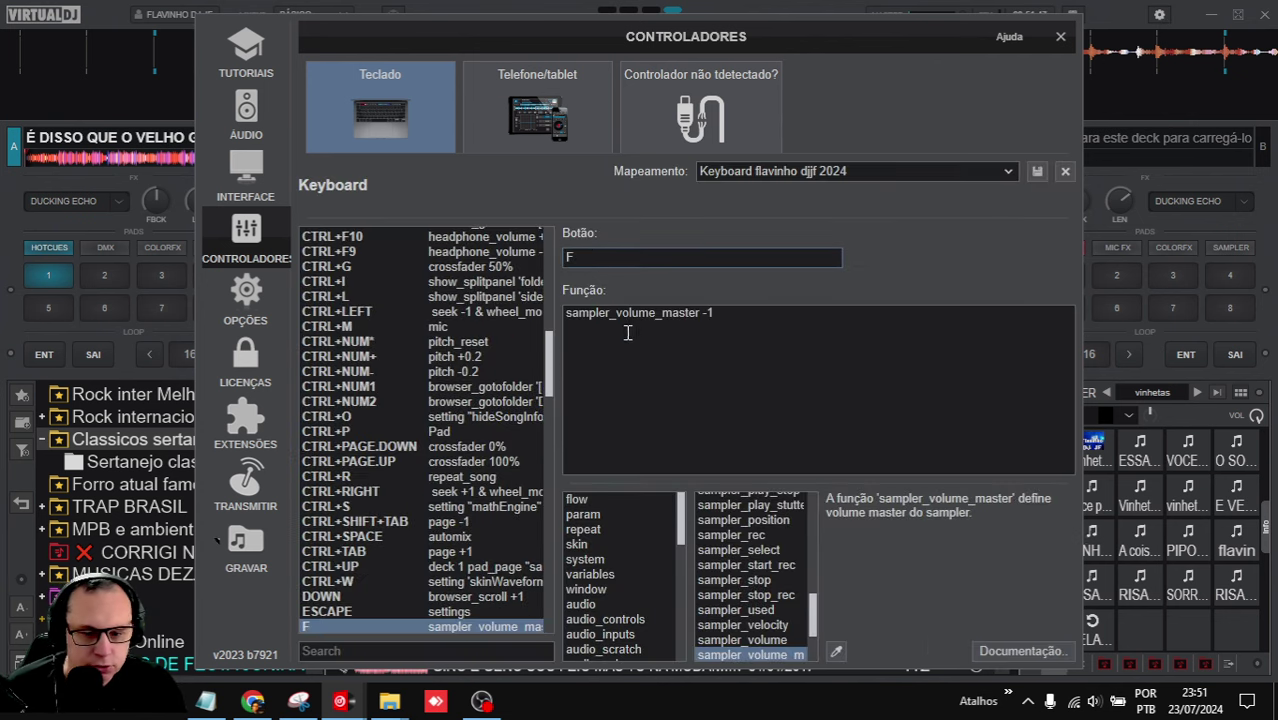
drag(714, 324, 570, 313)
double_click(574, 313)
key(BackSpace)
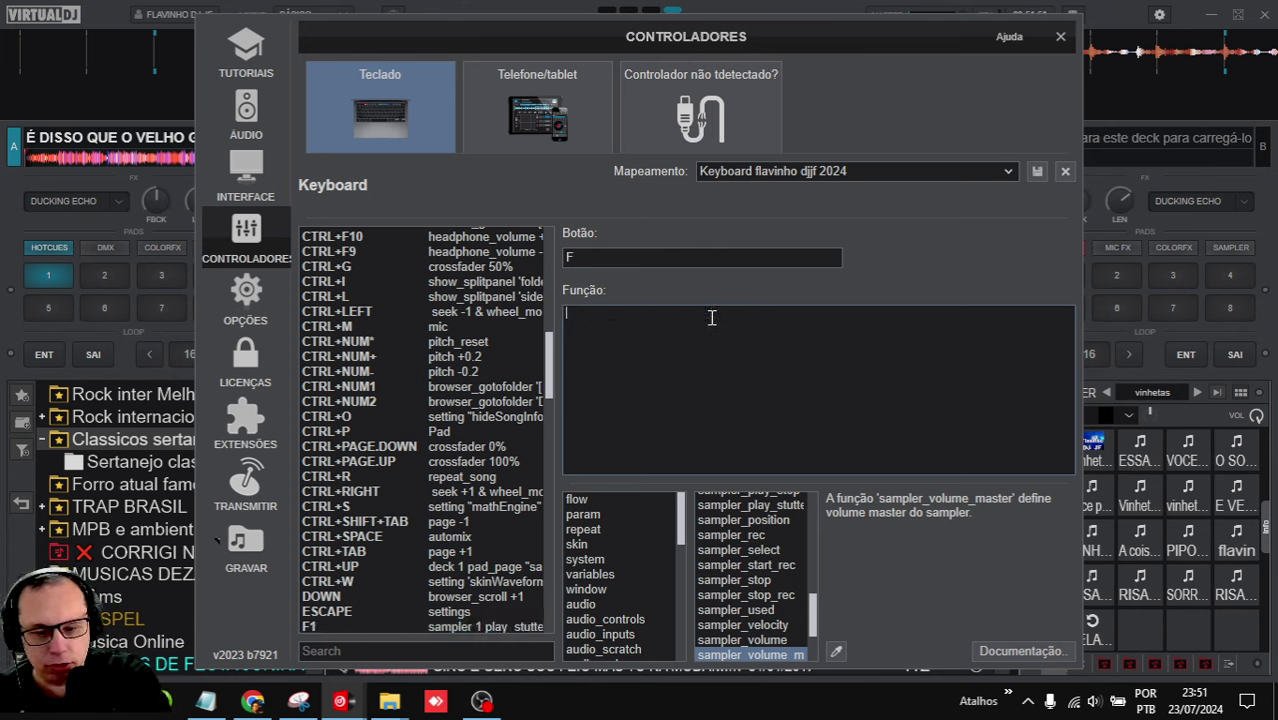
- Clear the function assigned to the G key, then close the settings and save the changed keyboard mapping
key(g)
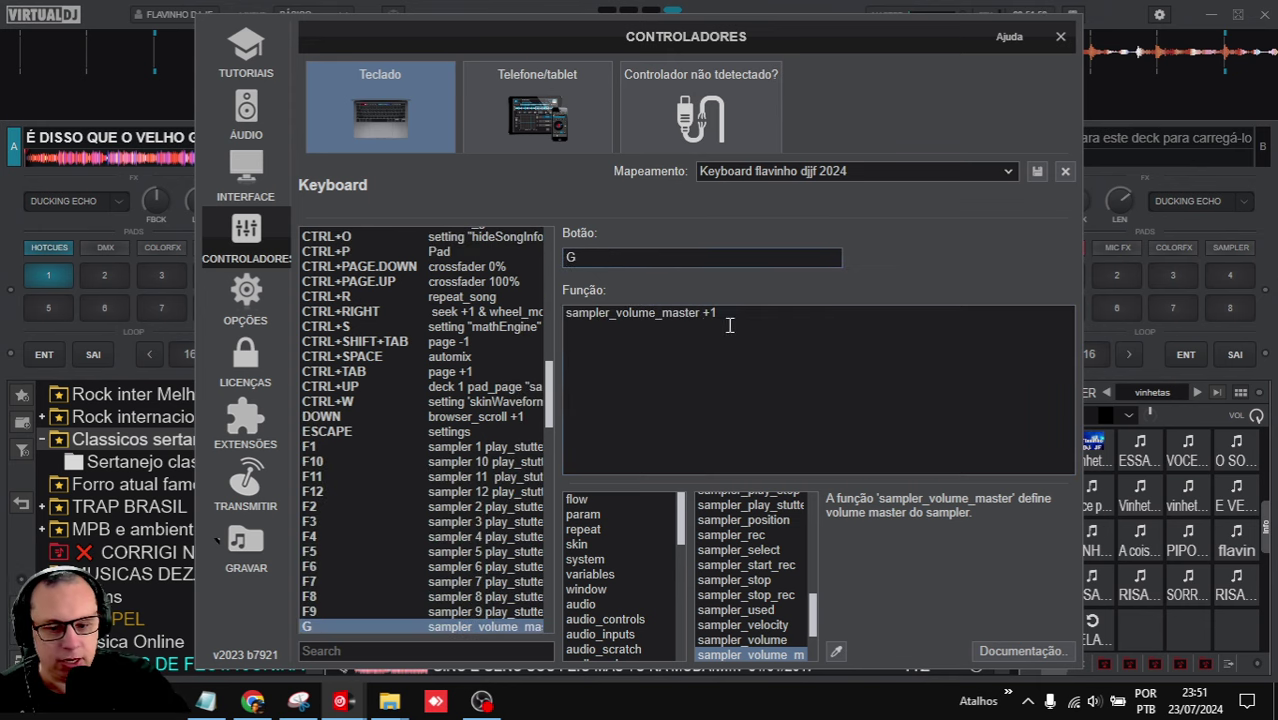
click(730, 318)
key(BackSpace)
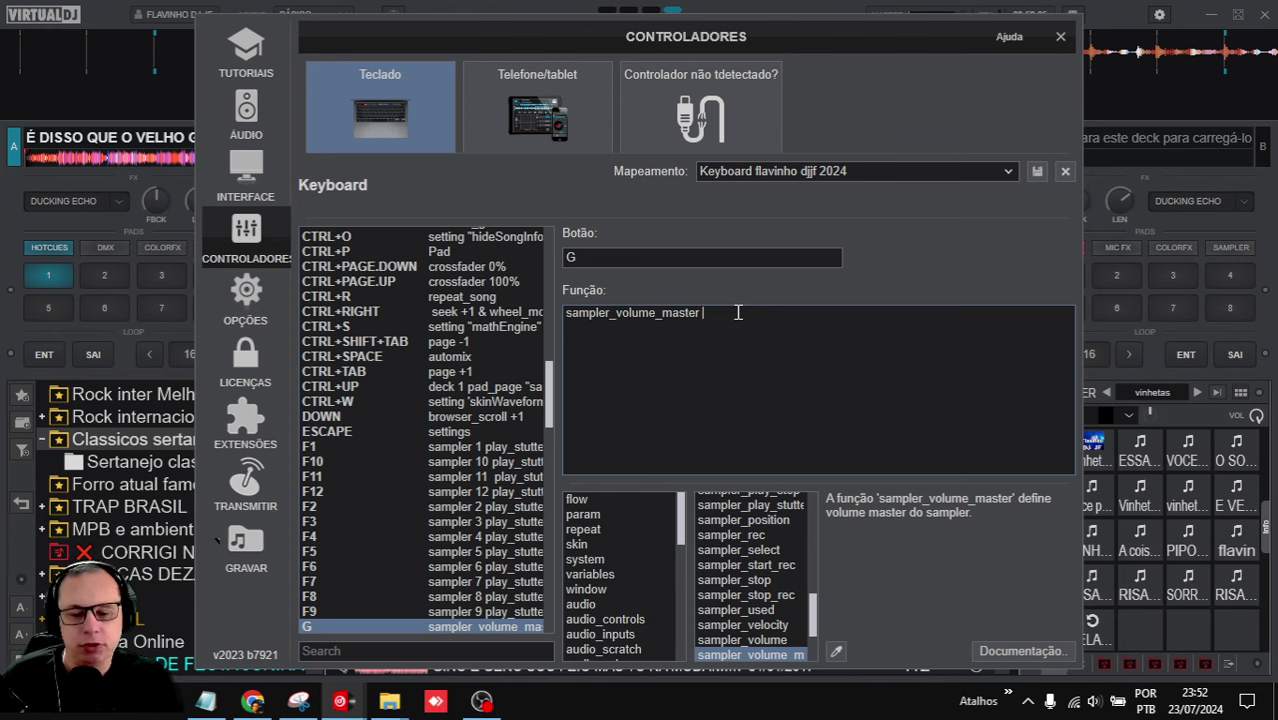
double_click(738, 313)
click(956, 330)
drag(730, 309, 614, 327)
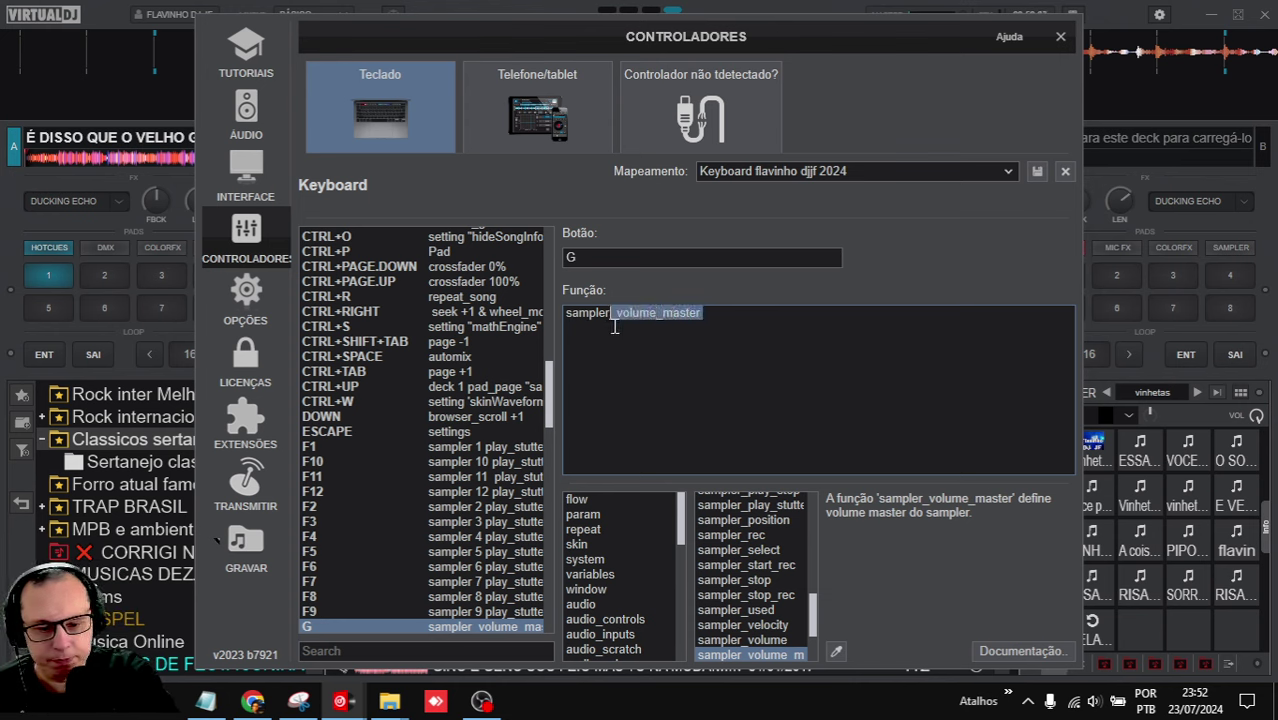
key(BackSpace)
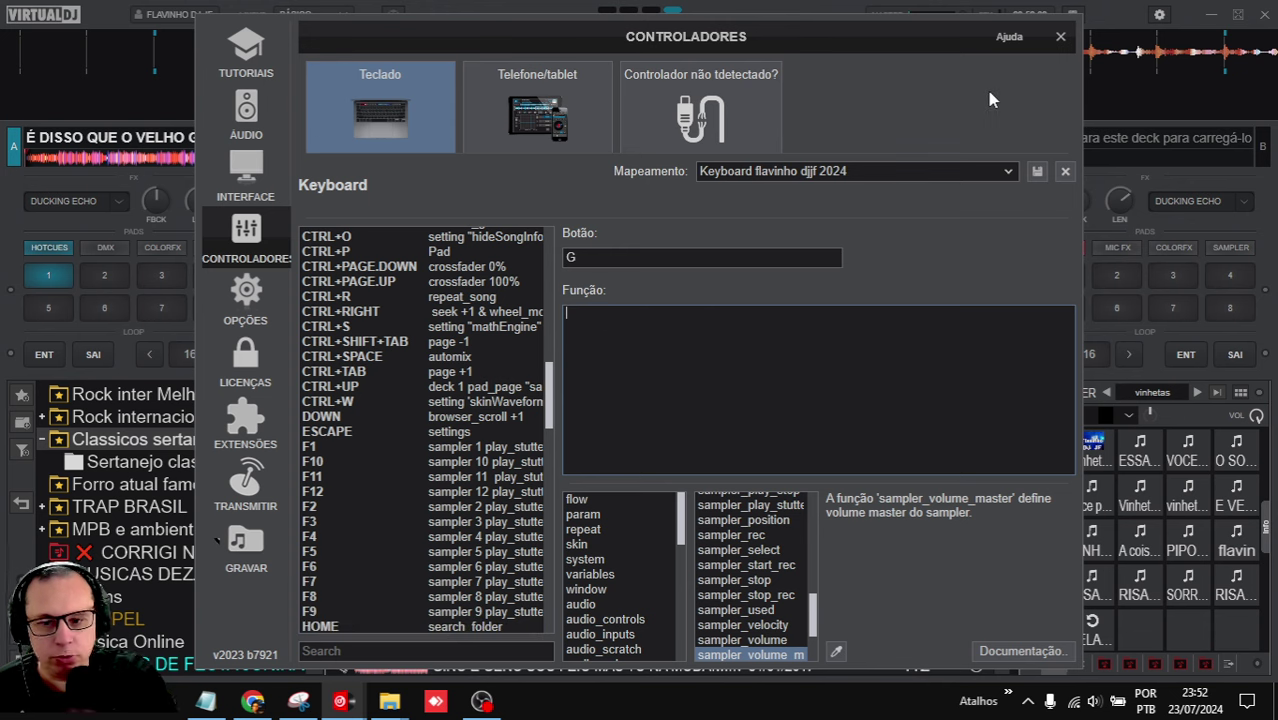
click(1060, 40)
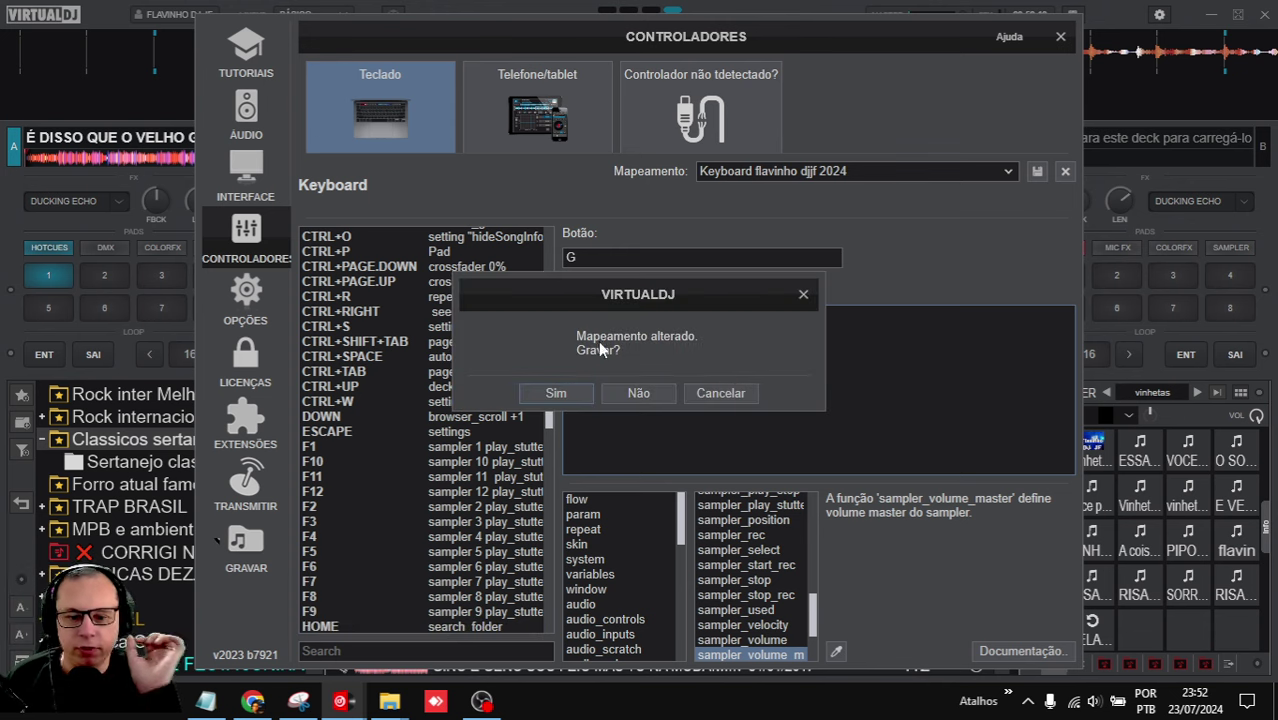
click(556, 393)
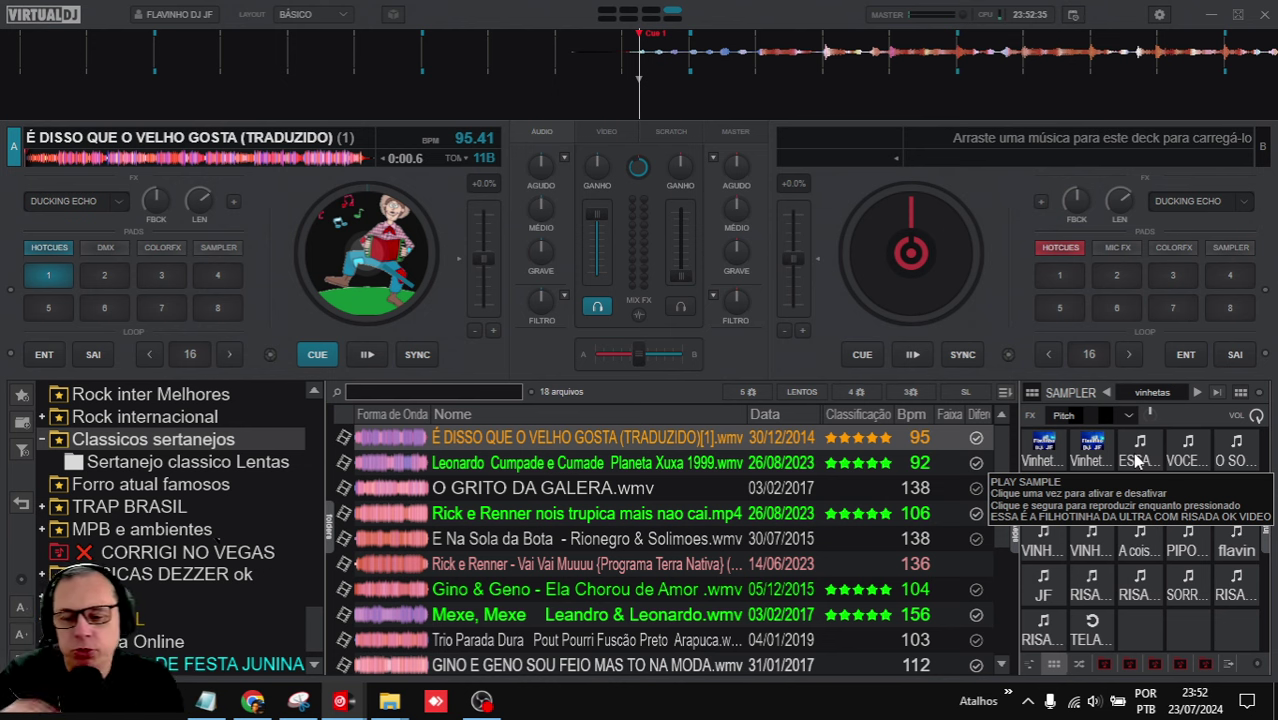
- Display the sampler as a list and inspect the first sample's gain control in the sample editor
click(1241, 394)
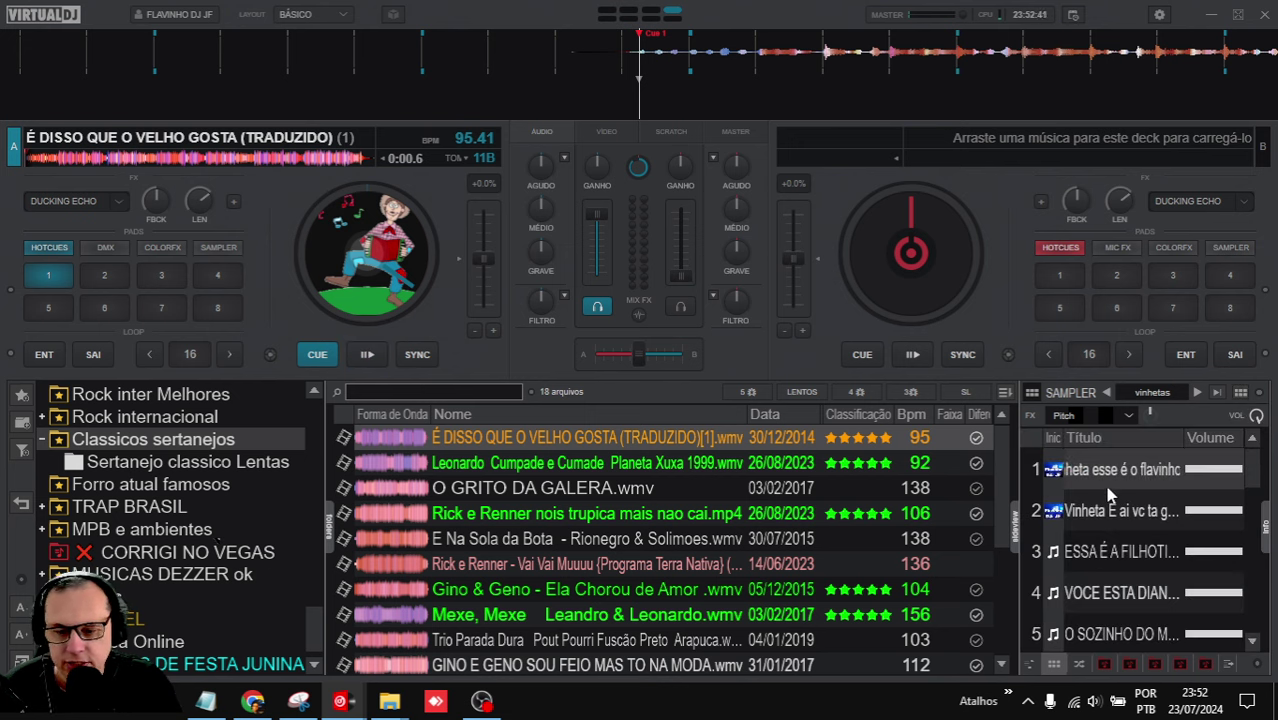
click(1241, 394)
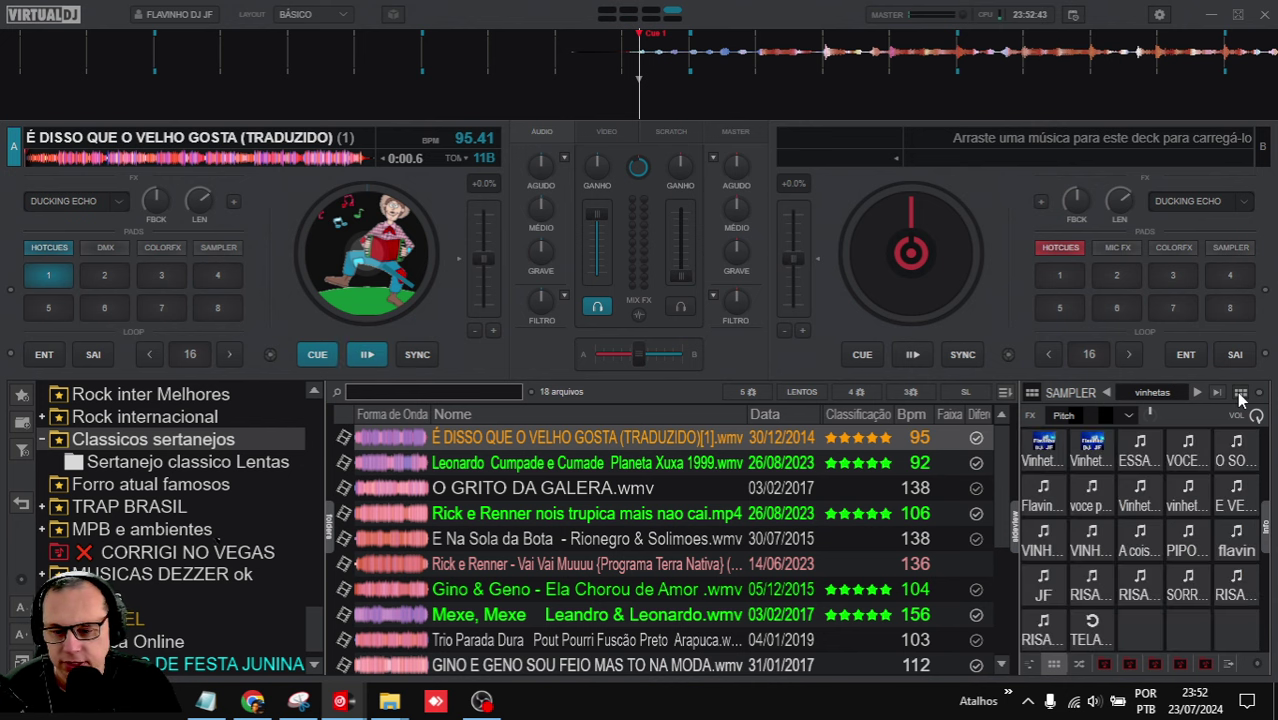
click(1241, 394)
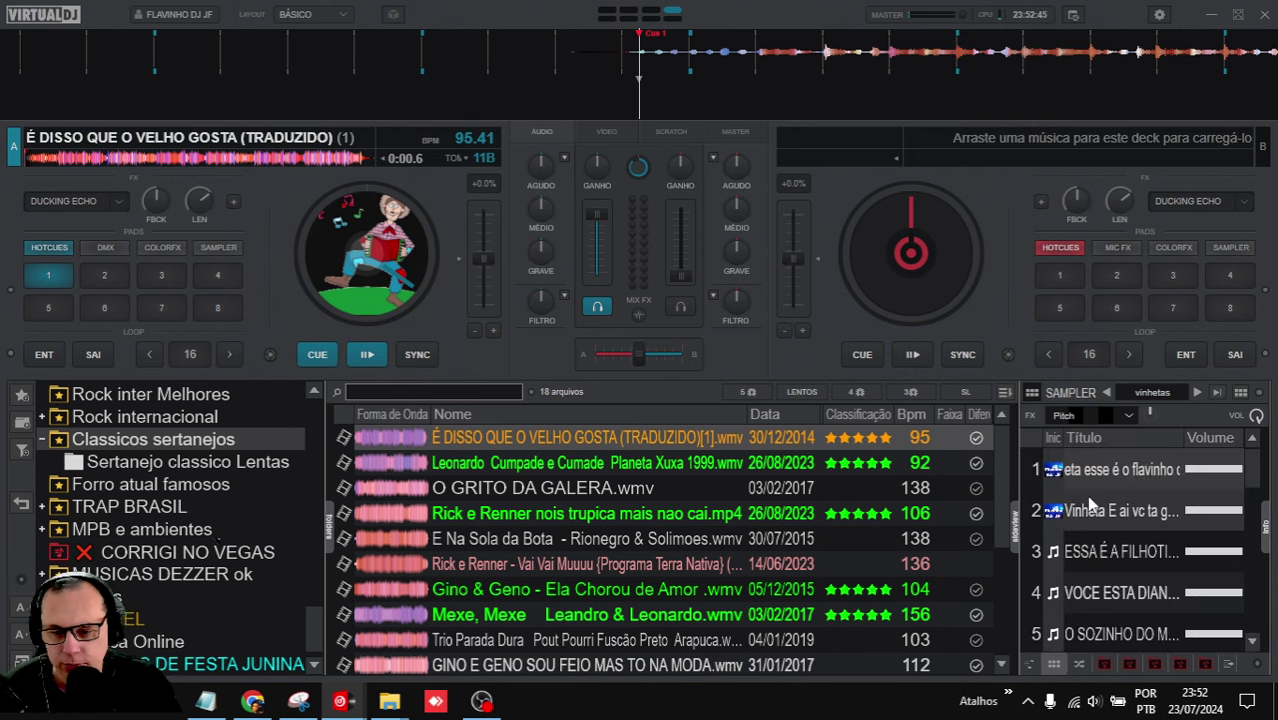
right_click(1110, 476)
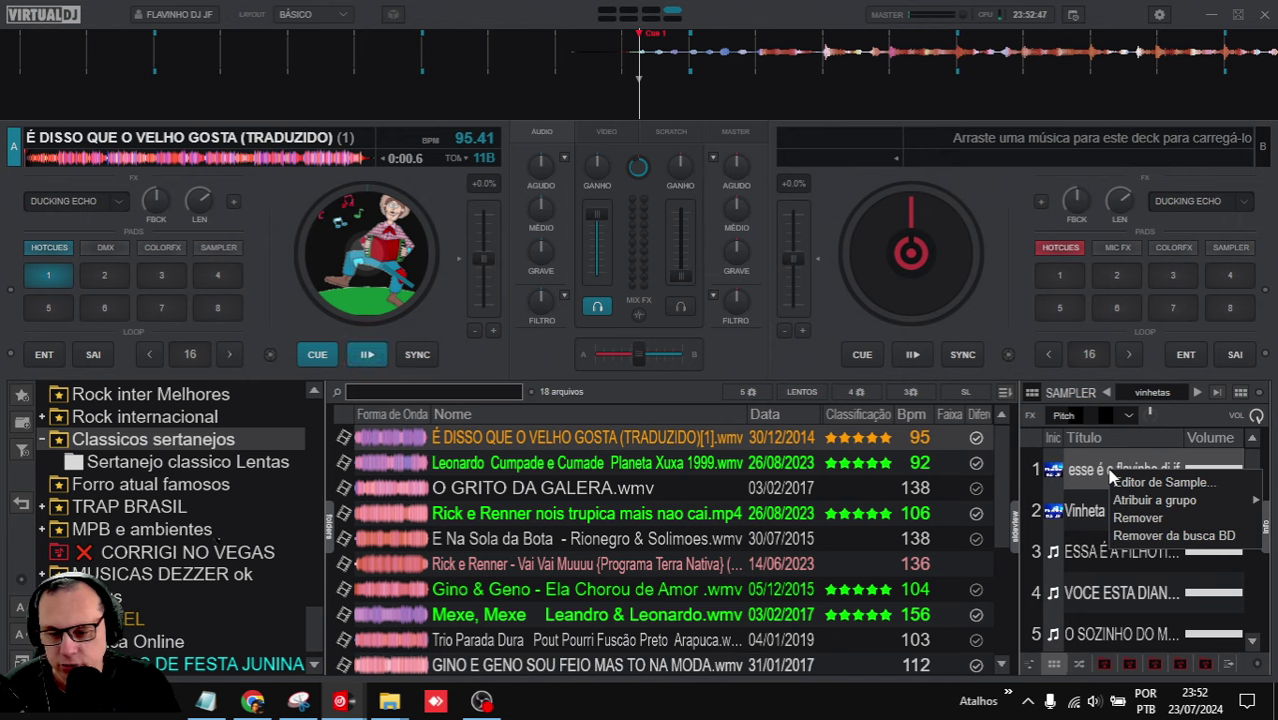
click(1150, 482)
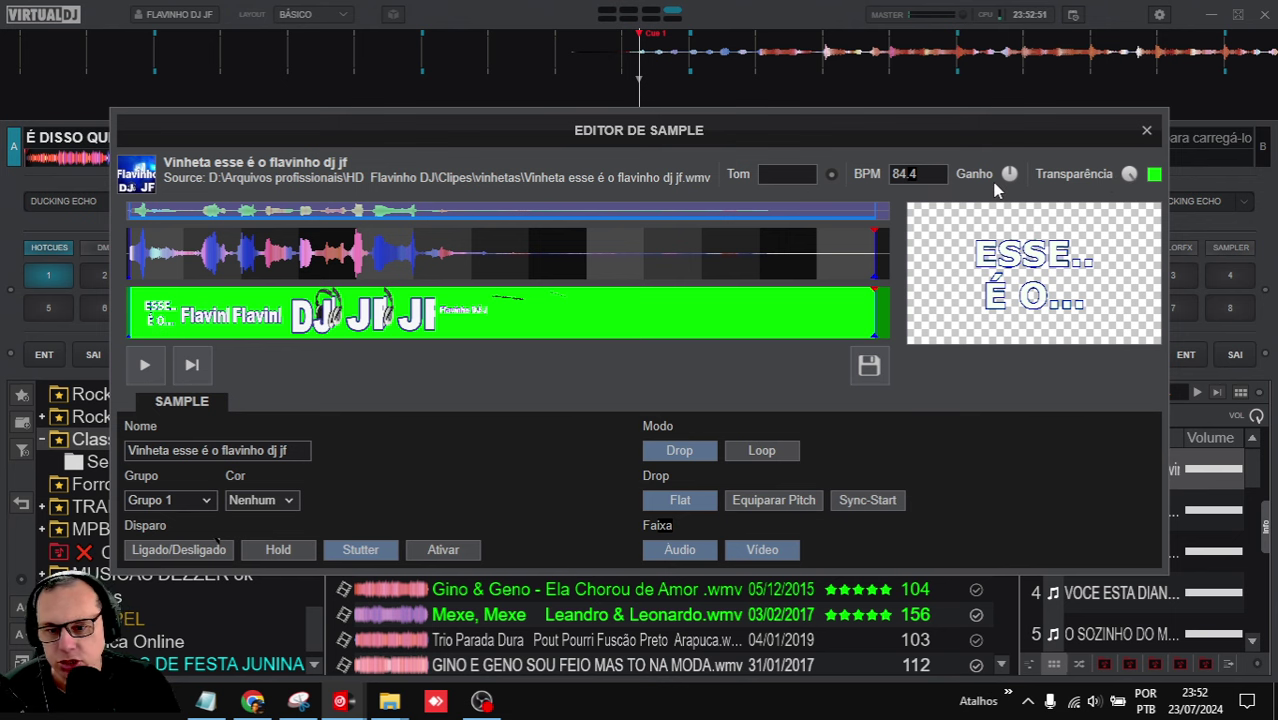
click(1147, 130)
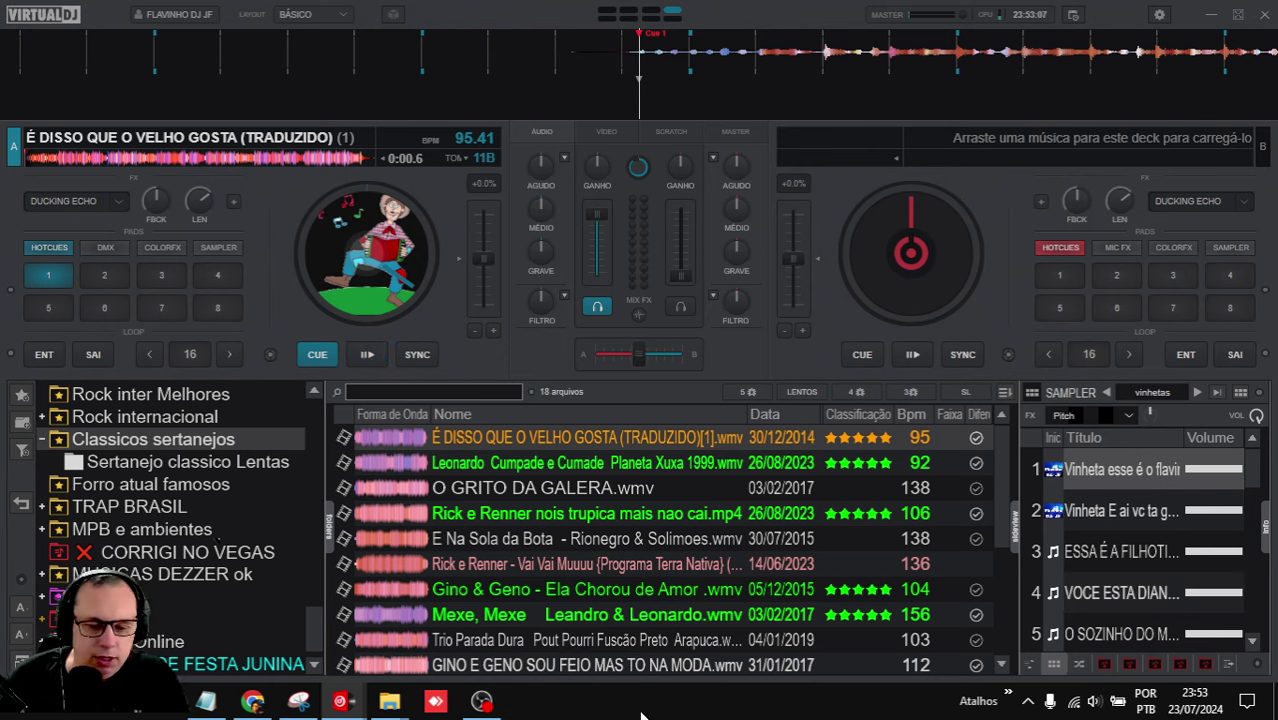
click(481, 701)
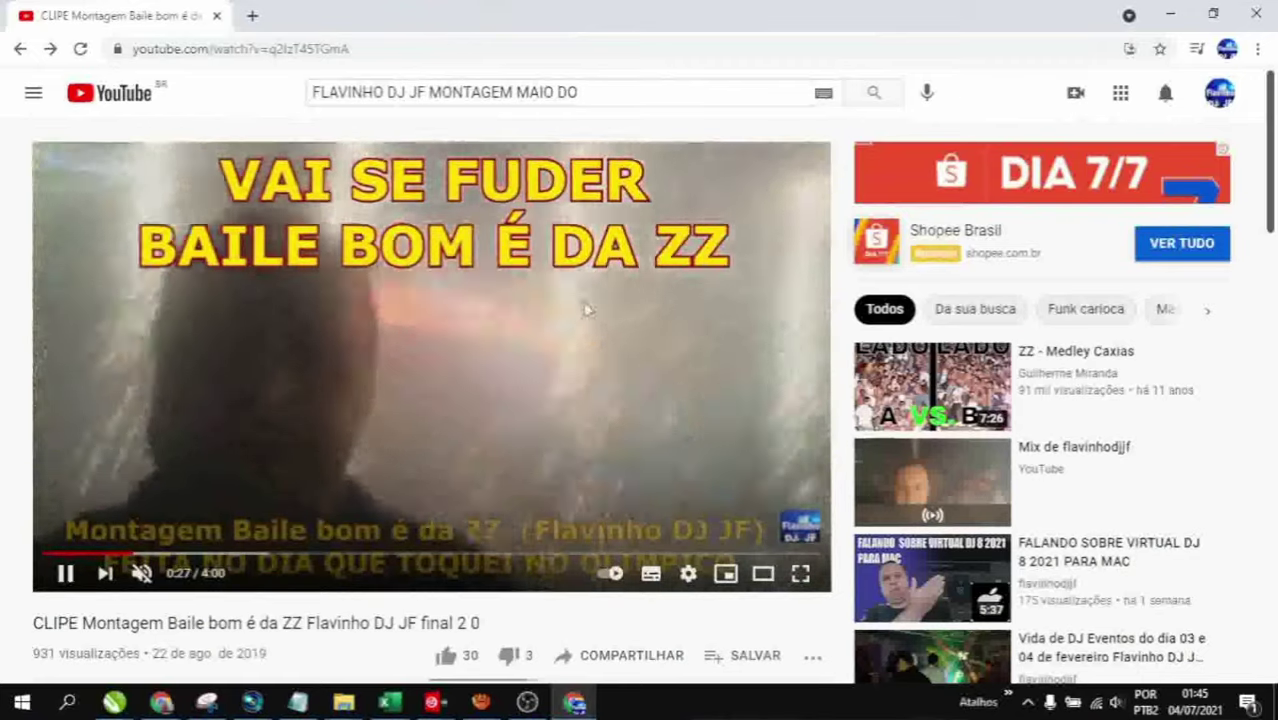
- Switch to YouTube, like the open clip and subscribe to its channel with all notifications enabled
click(445, 655)
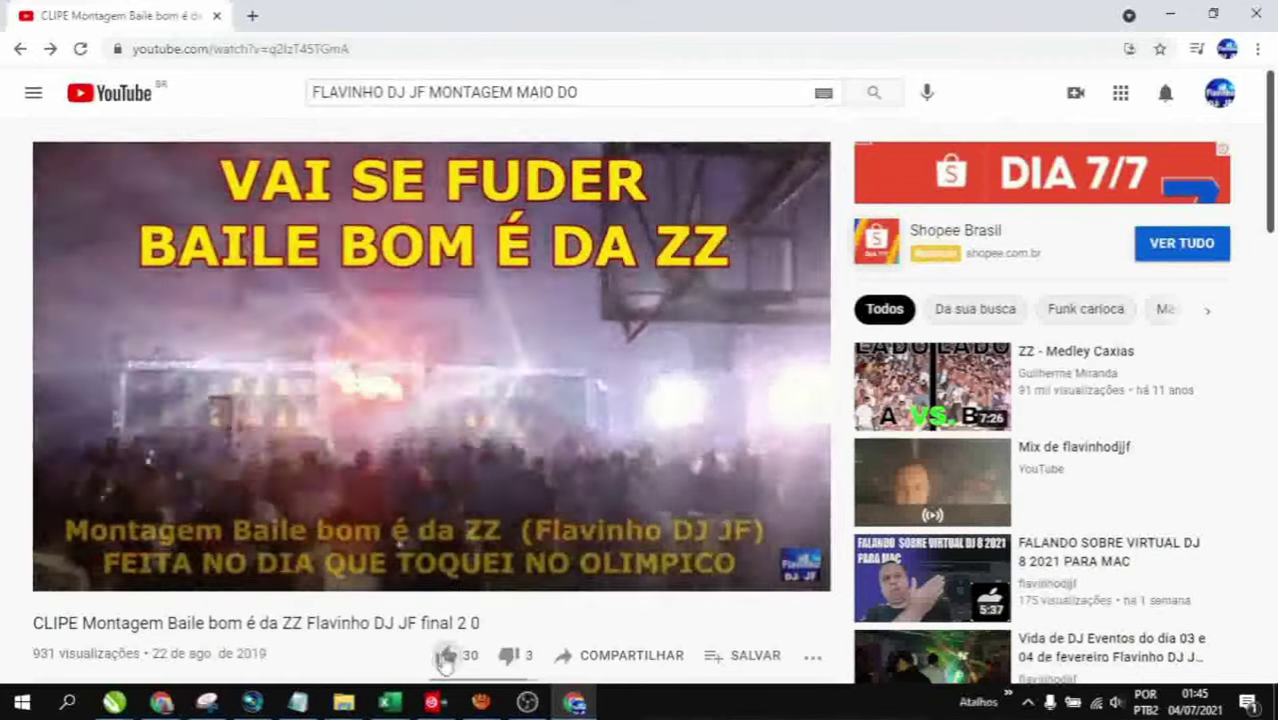
scroll(686, 447, down, 4)
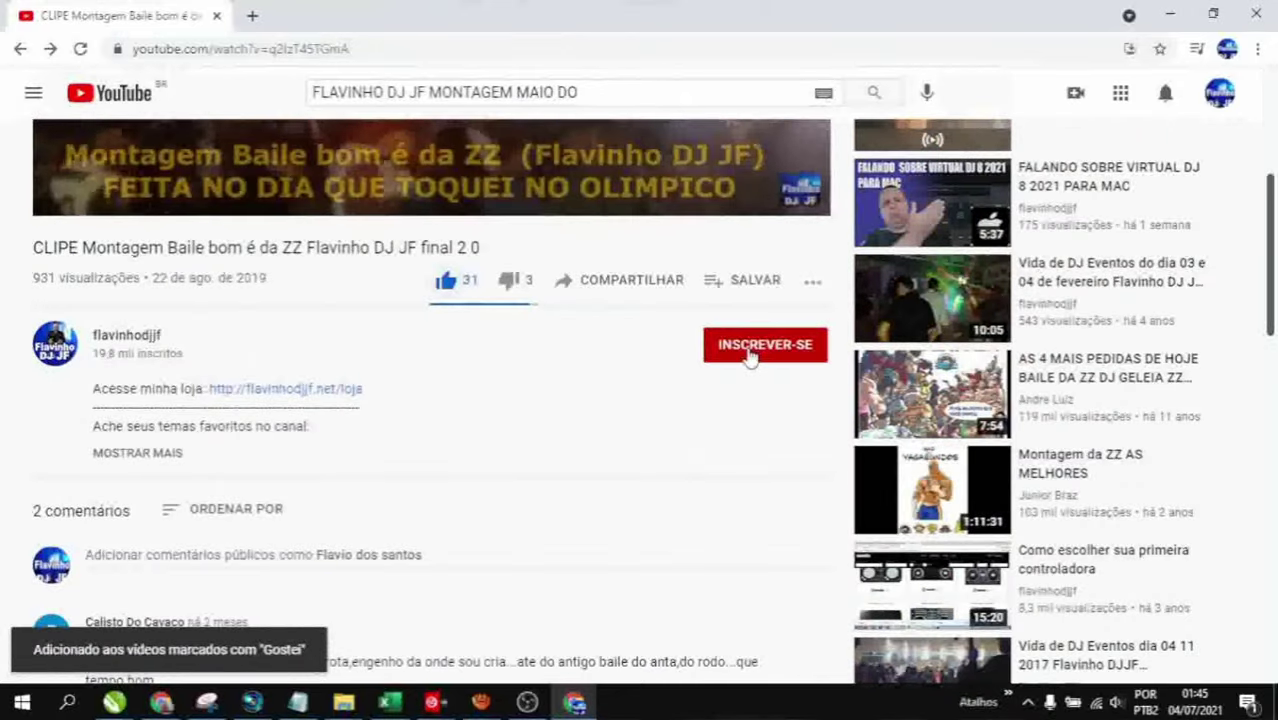
click(812, 348)
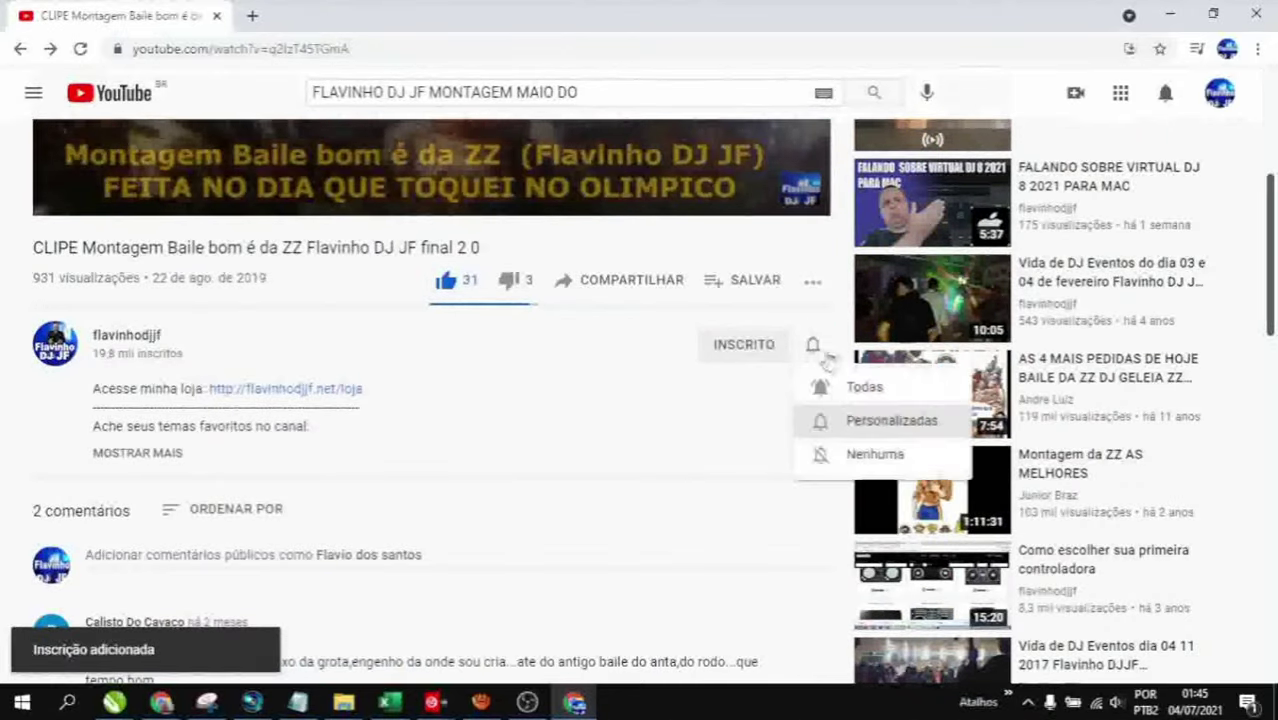
click(847, 388)
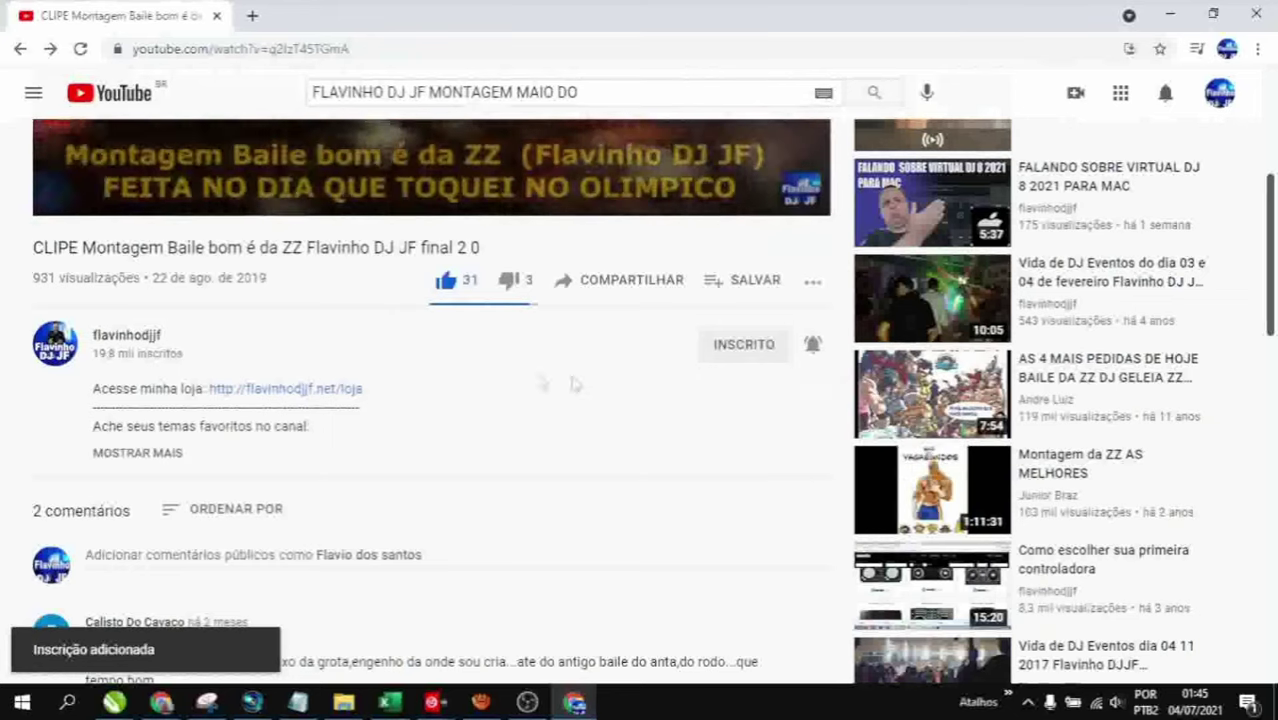
- Open the clip's channel page and look through its popular uploads, recent videos and playlist sections
click(128, 340)
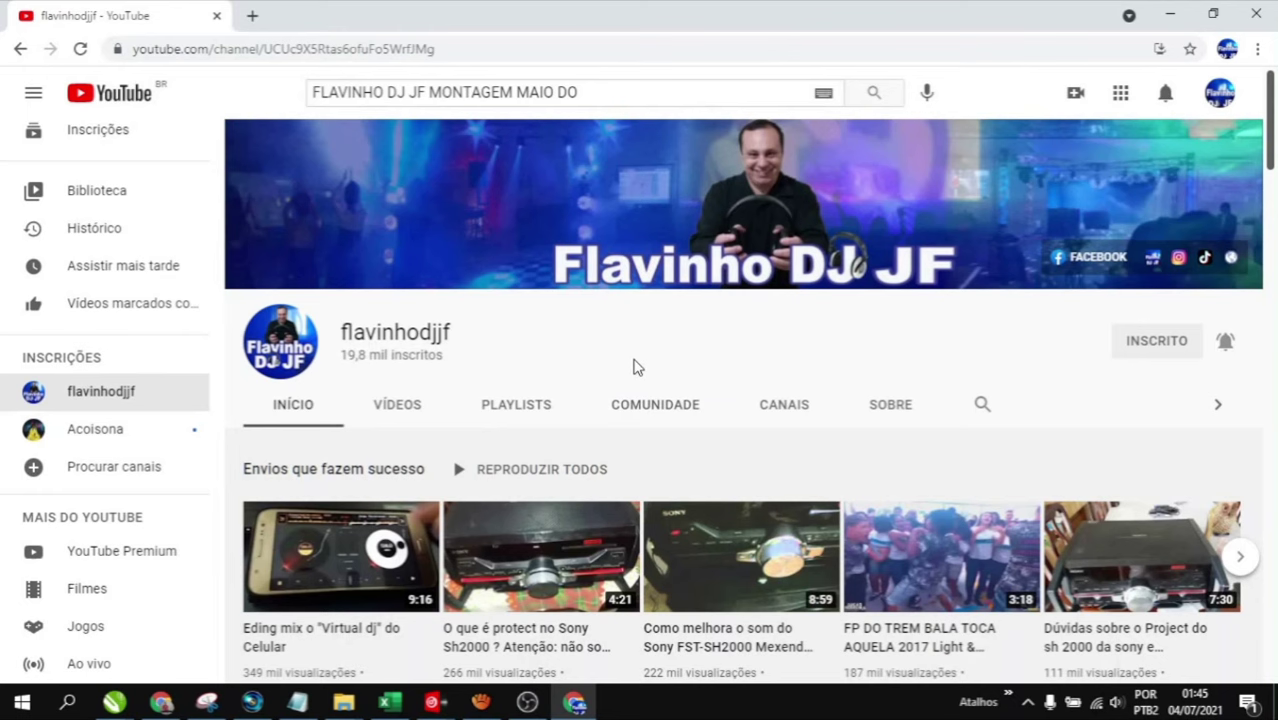
scroll(615, 368, down, 5)
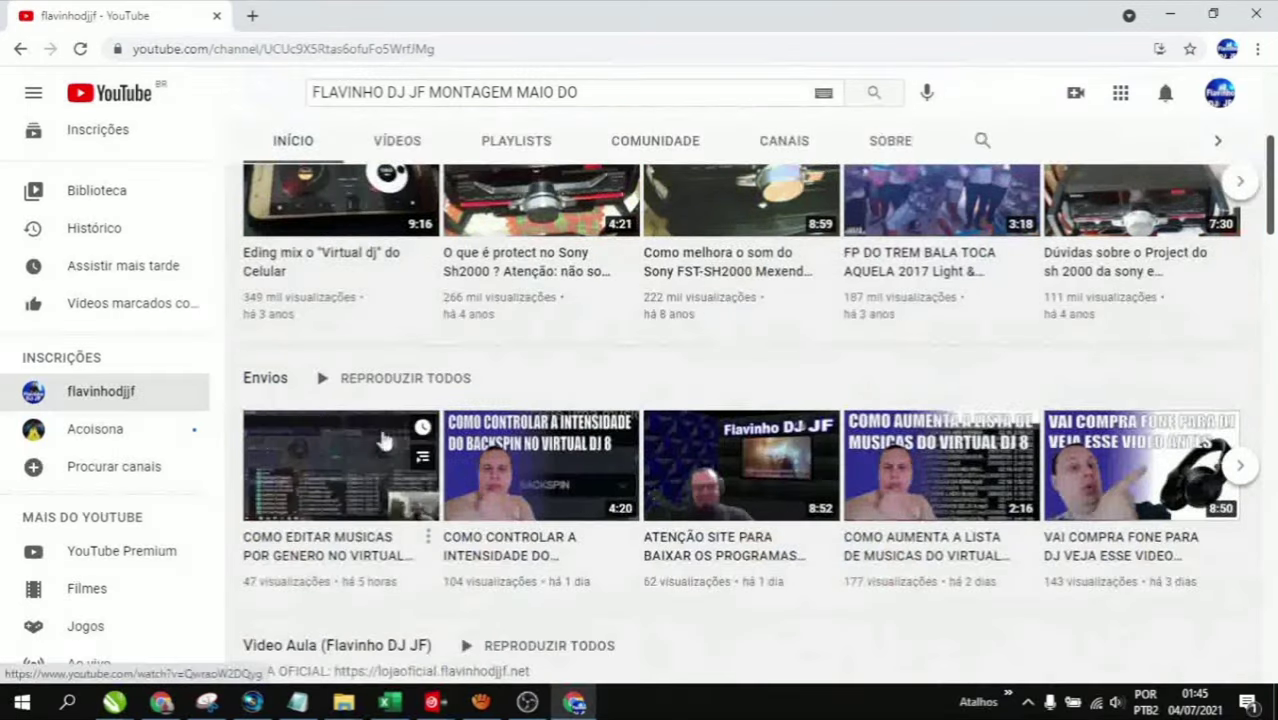
scroll(300, 420, down, 1)
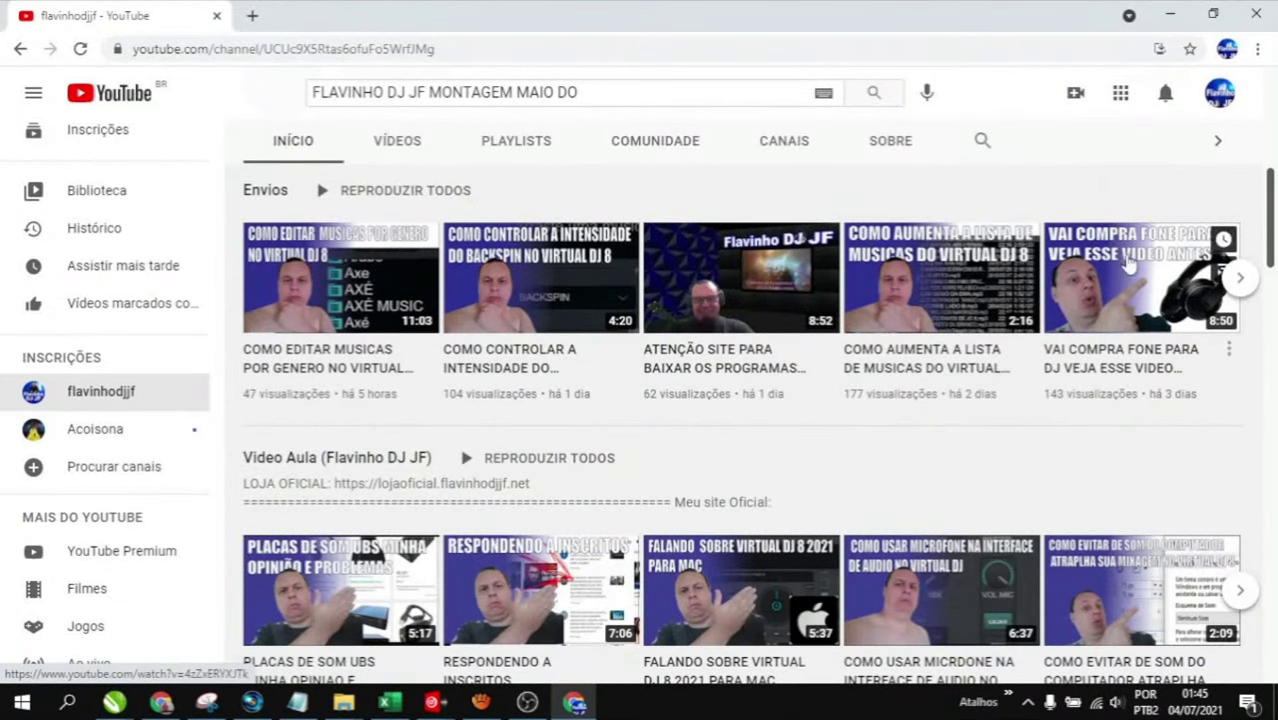
scroll(648, 437, down, 4)
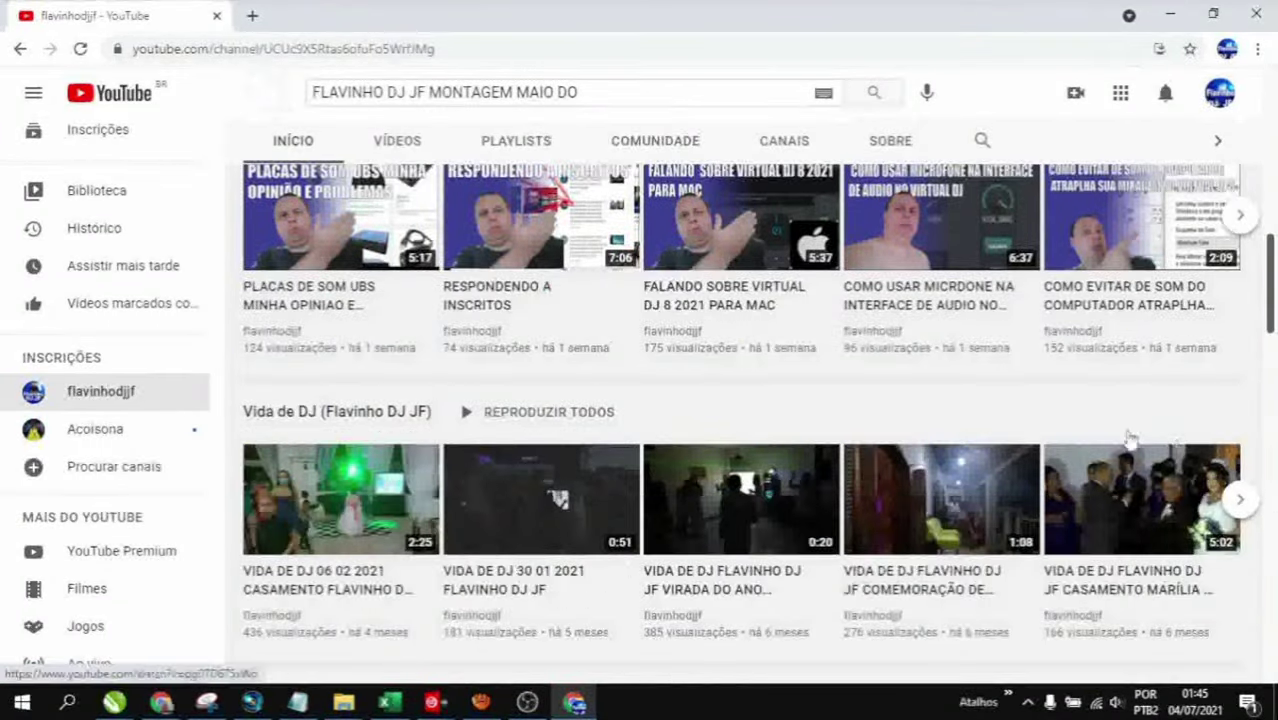
scroll(508, 514, down, 3)
scroll(600, 520, down, 3)
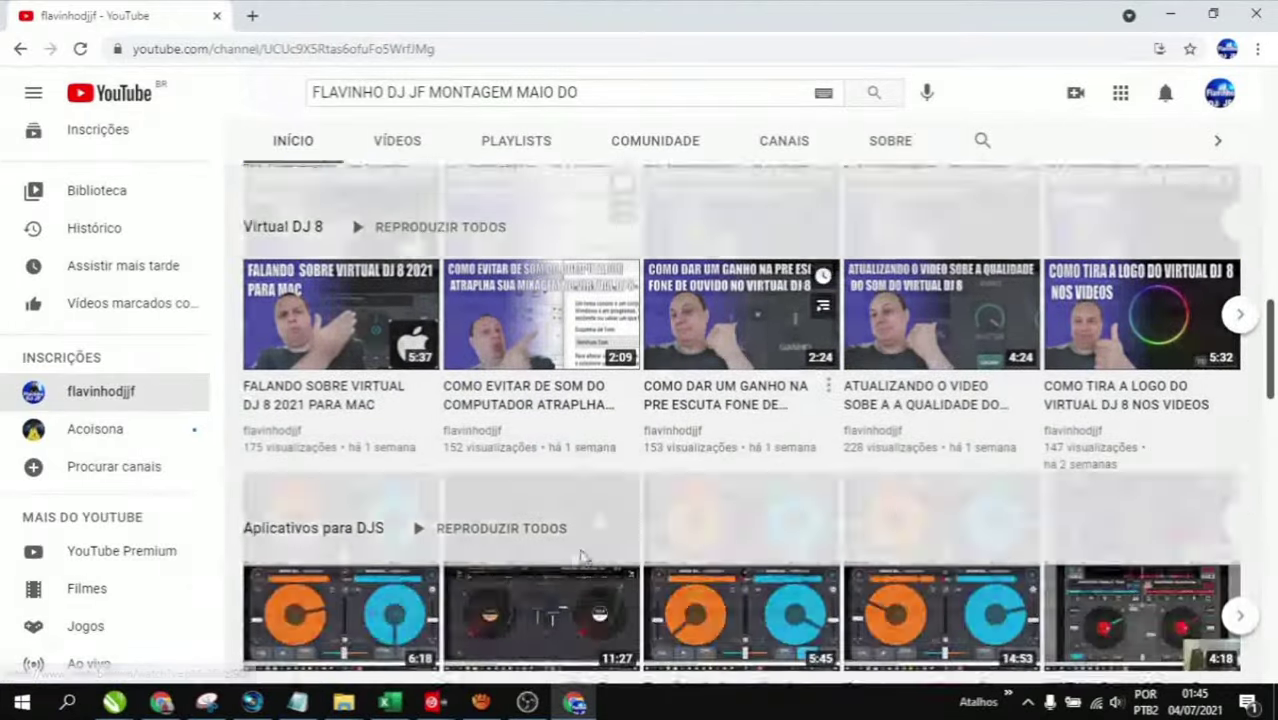
scroll(705, 520, up, 8)
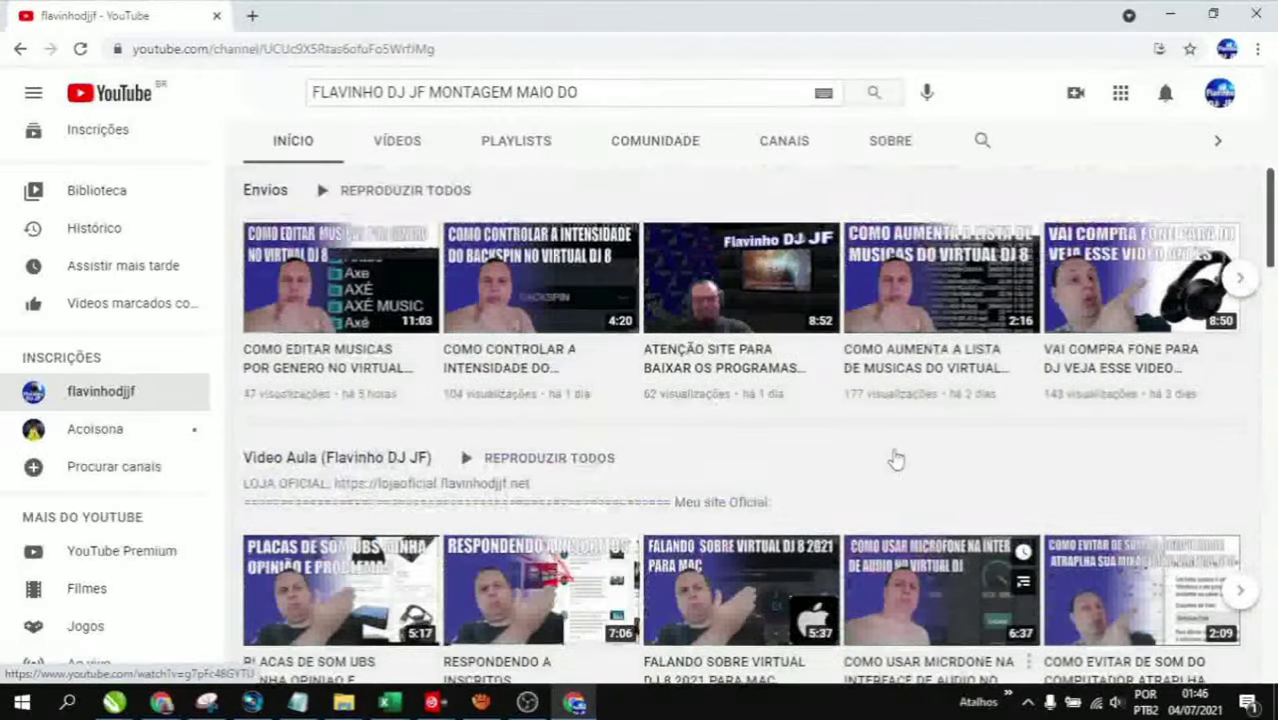
scroll(897, 456, up, 3)
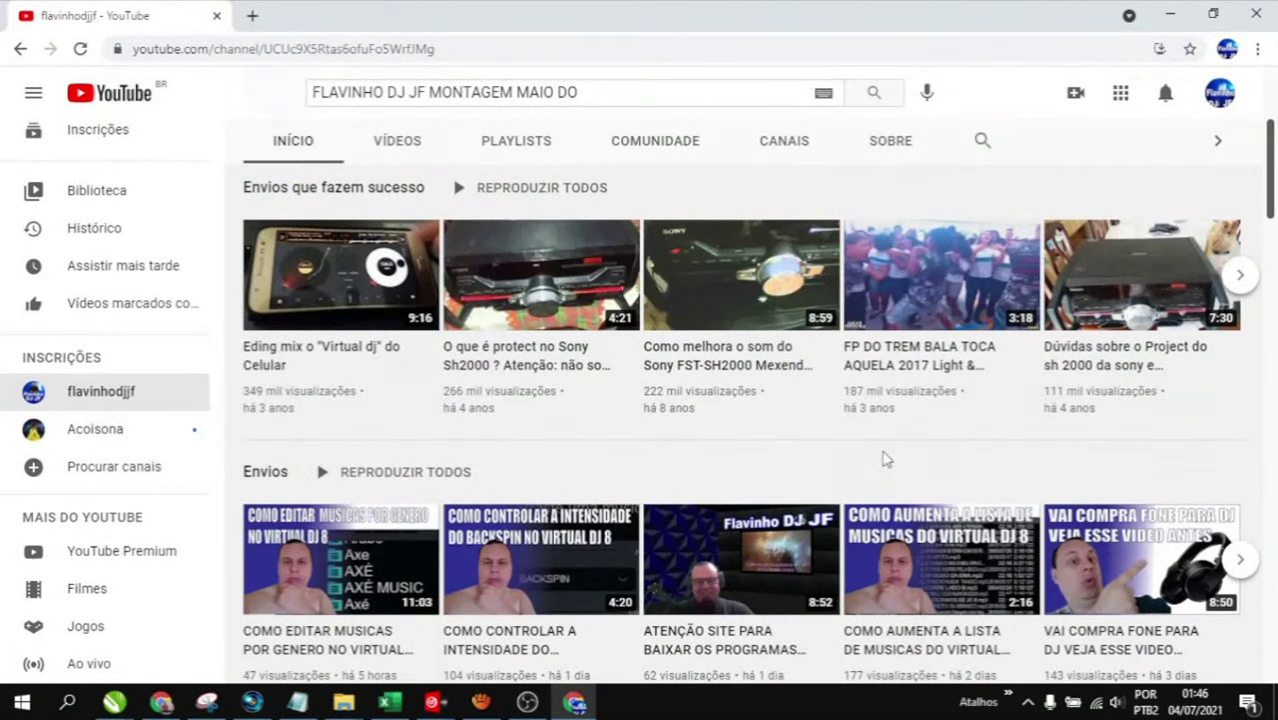
scroll(884, 459, up, 3)
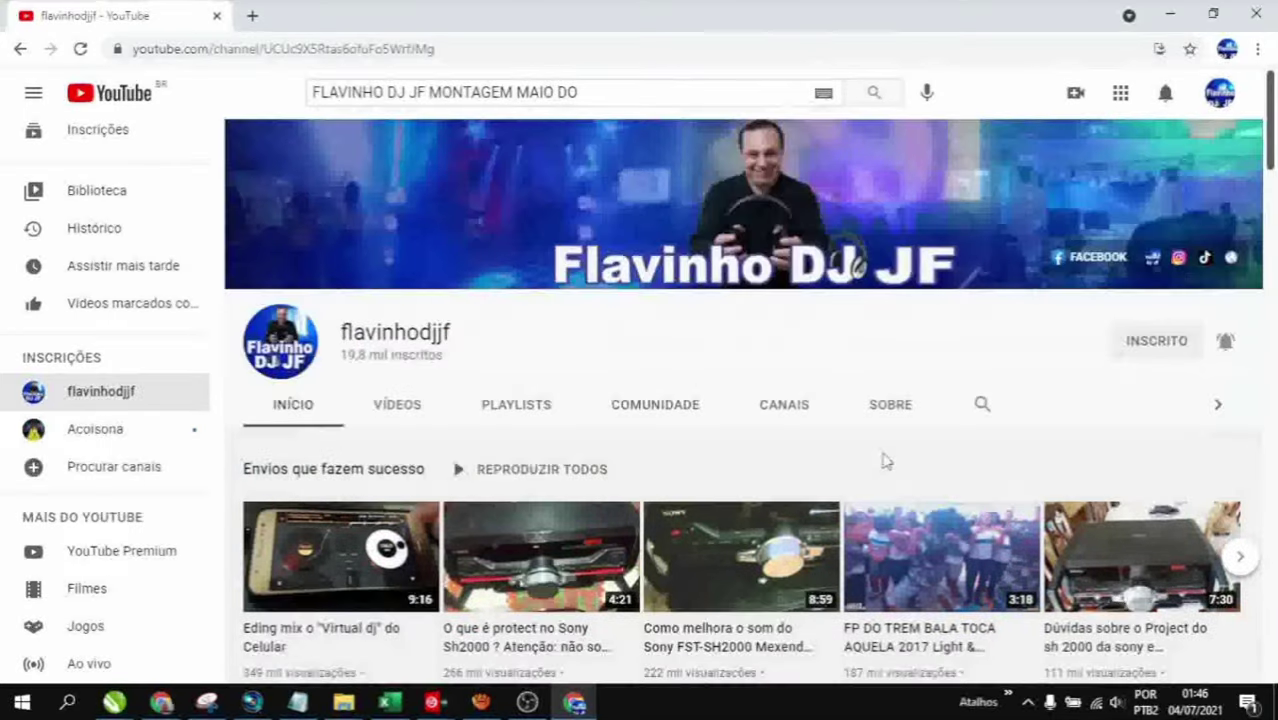